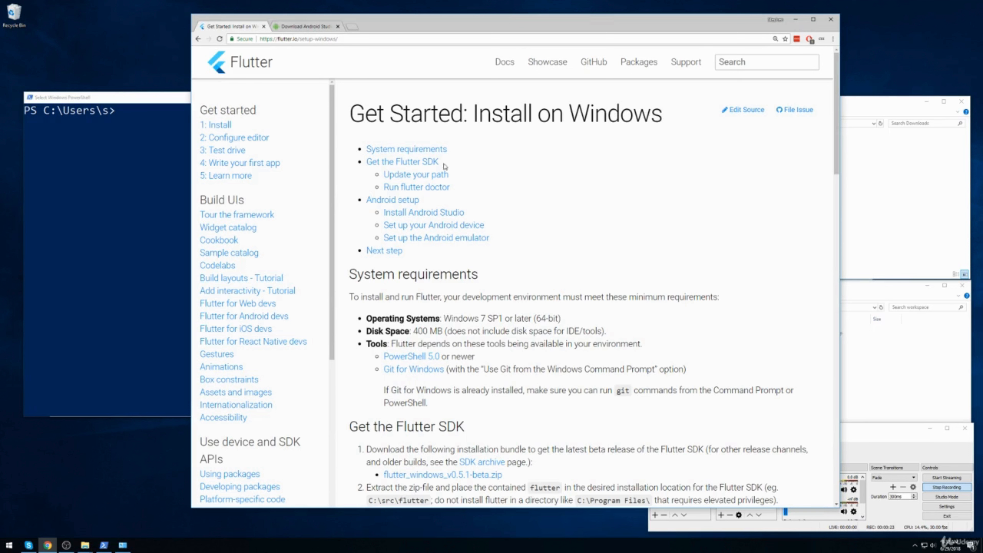
Review the Windows install page's contents list and the Get the Flutter SDK section
drag(443, 164, 364, 165)
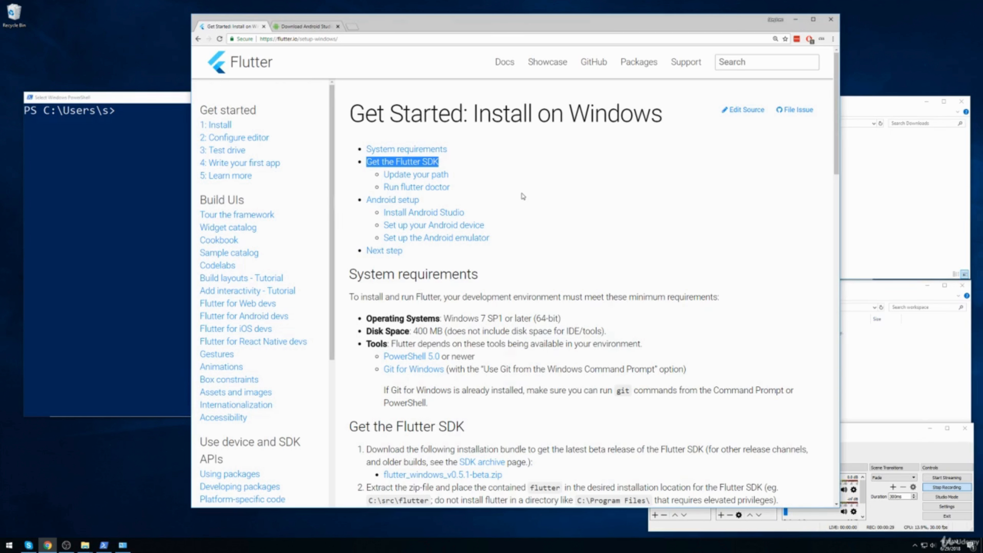
drag(503, 202, 364, 204)
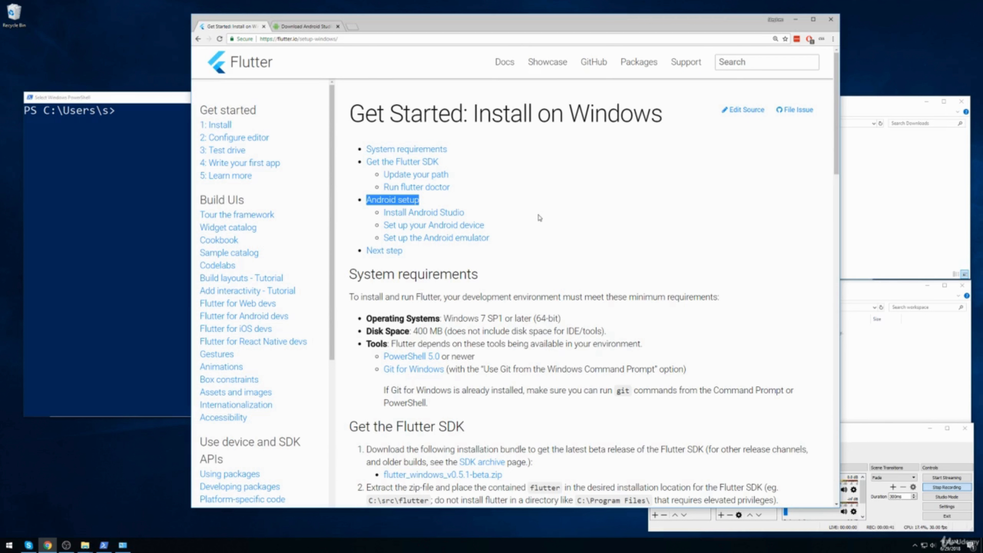
click(568, 237)
scroll(566, 237, down, 6)
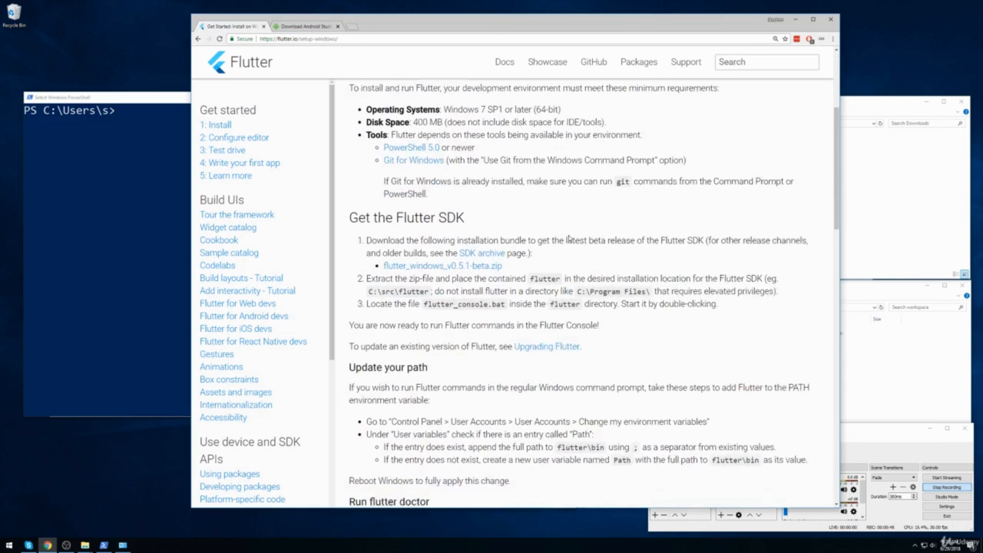
drag(350, 196, 570, 201)
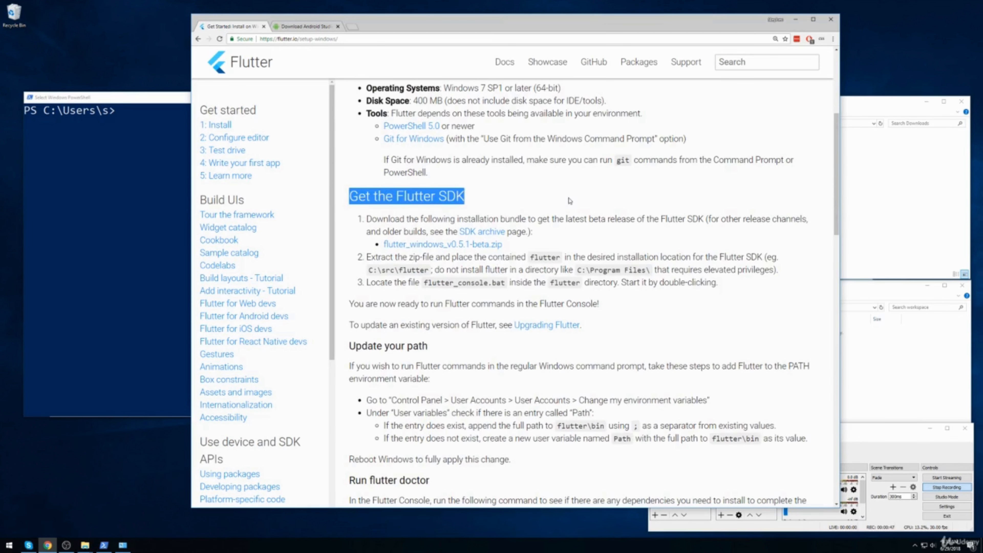
click(569, 200)
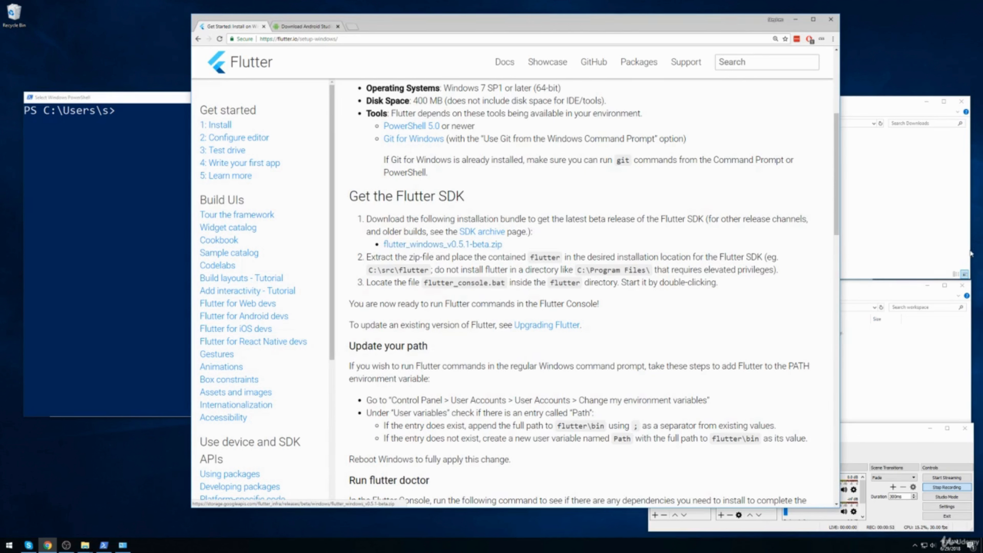
Move flutter_windows_v0.5.1-beta.zip from Downloads to the workspace folder in Documents and extract it there
click(916, 242)
click(870, 304)
click(740, 155)
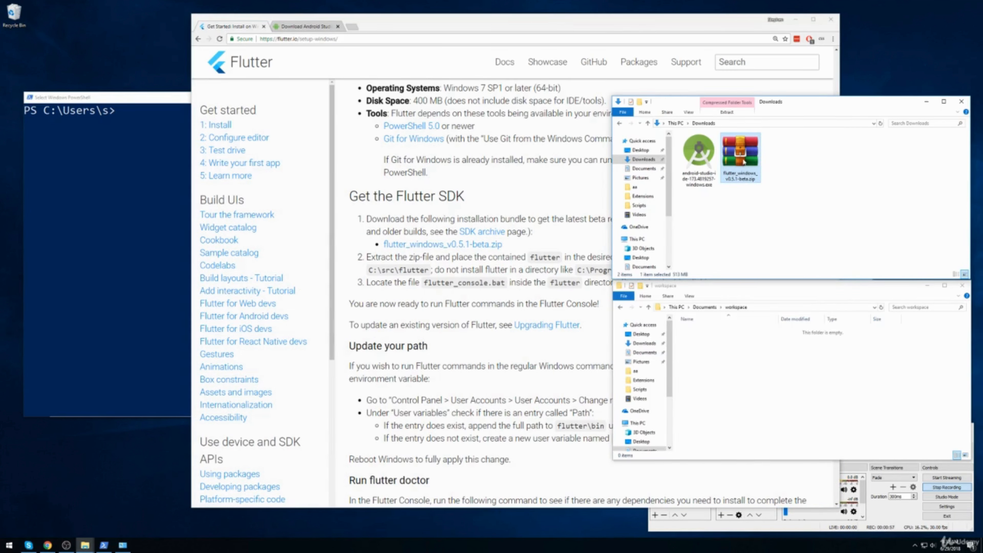
click(735, 343)
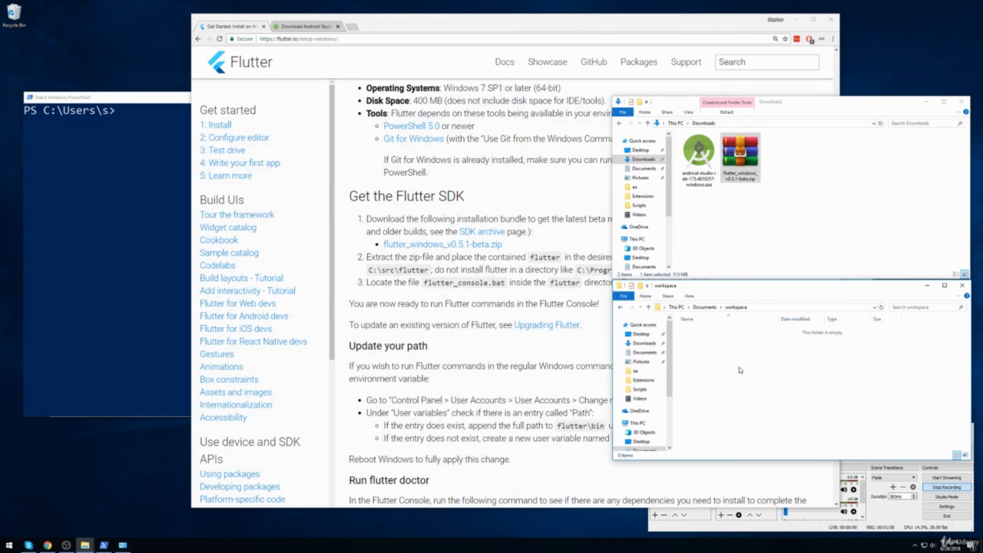
drag(744, 155, 730, 403)
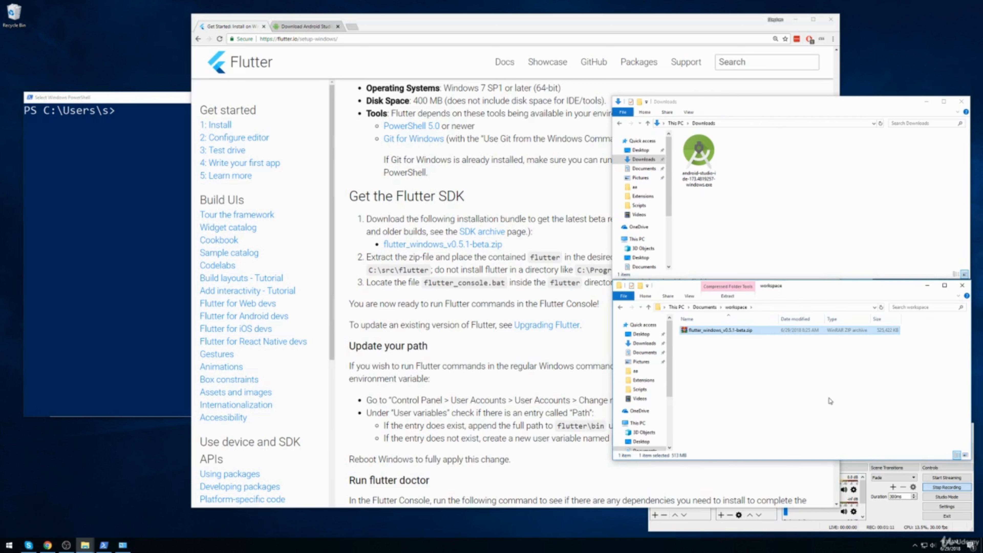
right_click(724, 332)
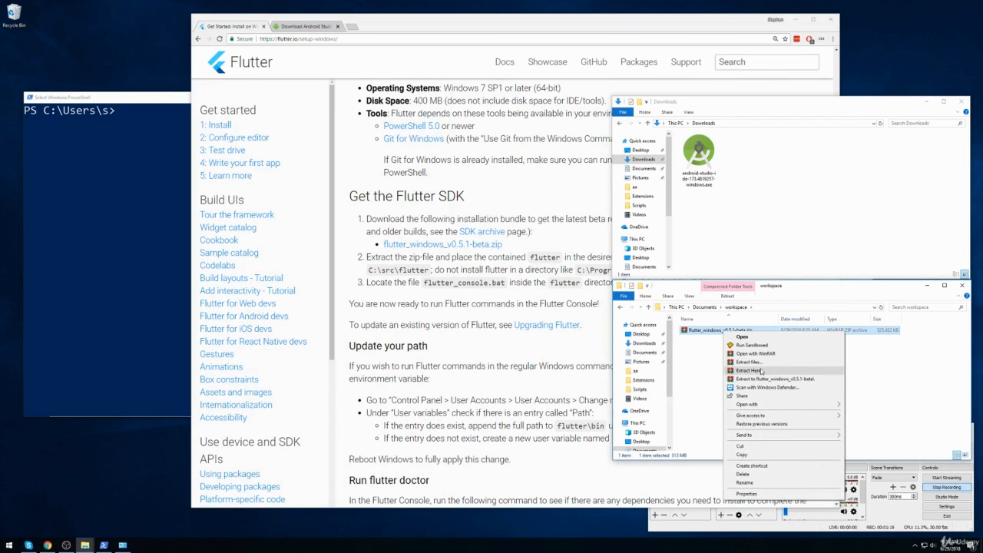
click(749, 371)
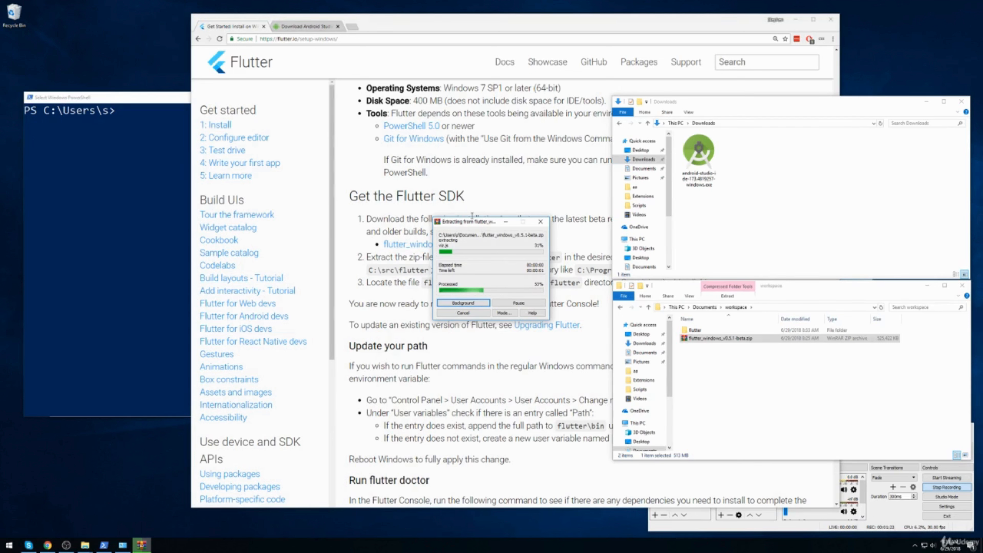
Read the install page's instructions on starting flutter_console.bat and updating the path for use in PowerShell
click(499, 196)
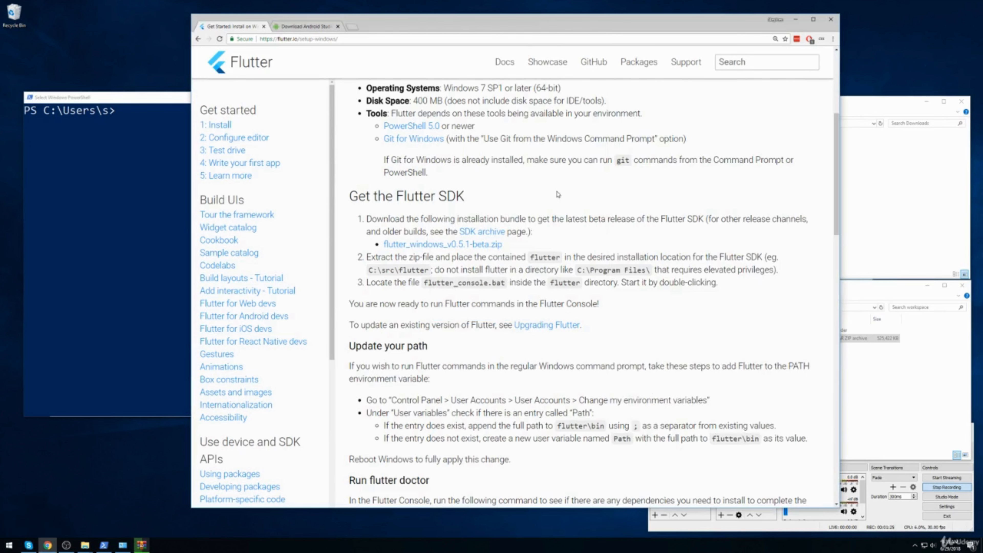
scroll(542, 235, down, 2)
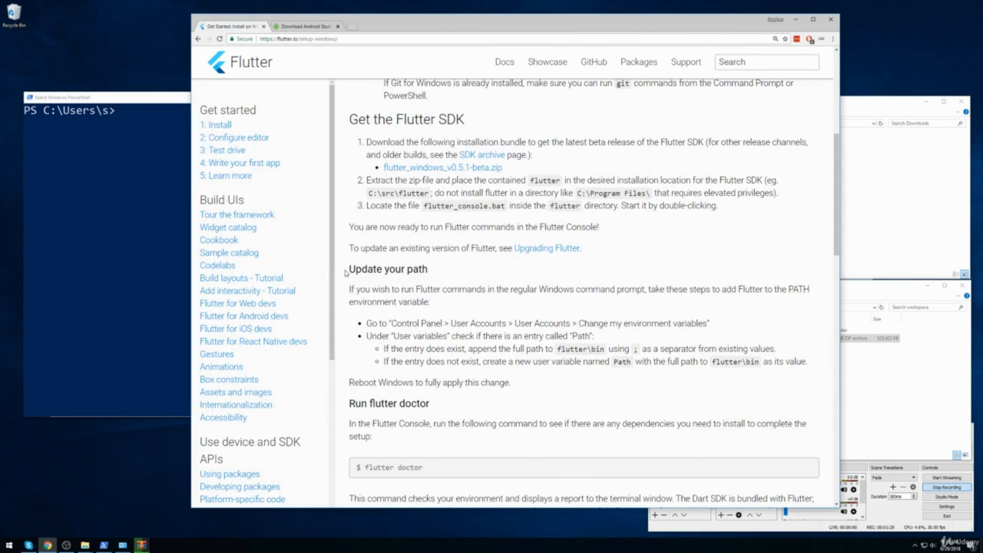
drag(345, 270, 434, 269)
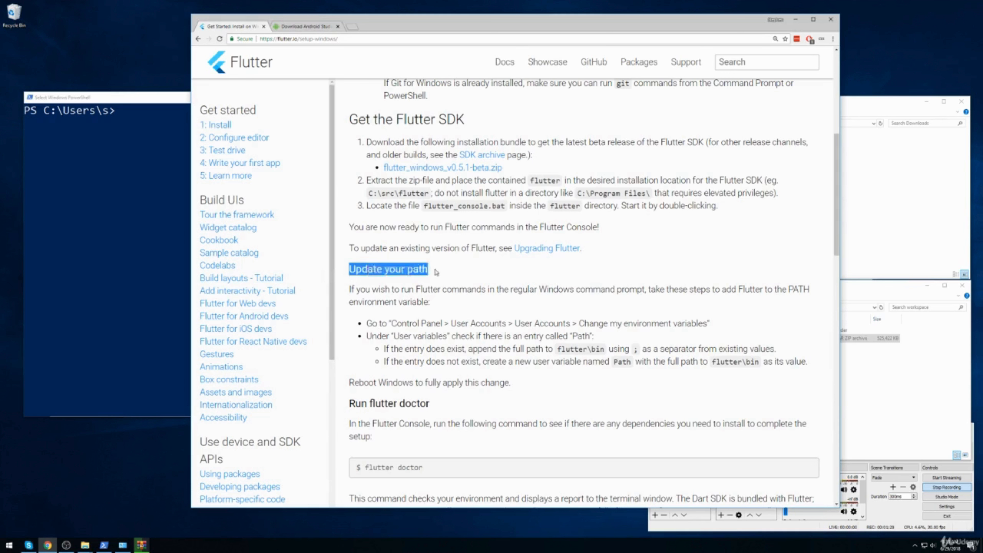
click(381, 278)
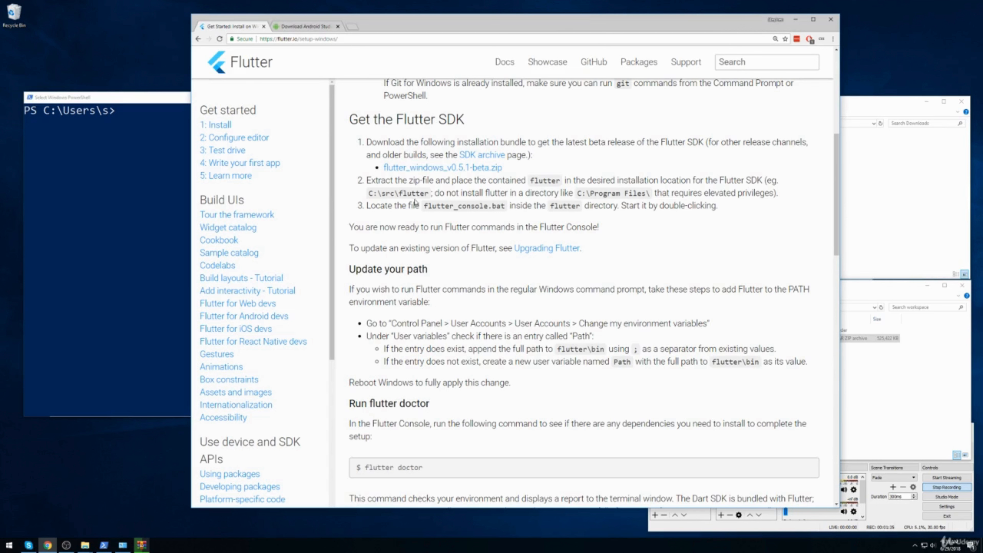
drag(371, 205, 731, 204)
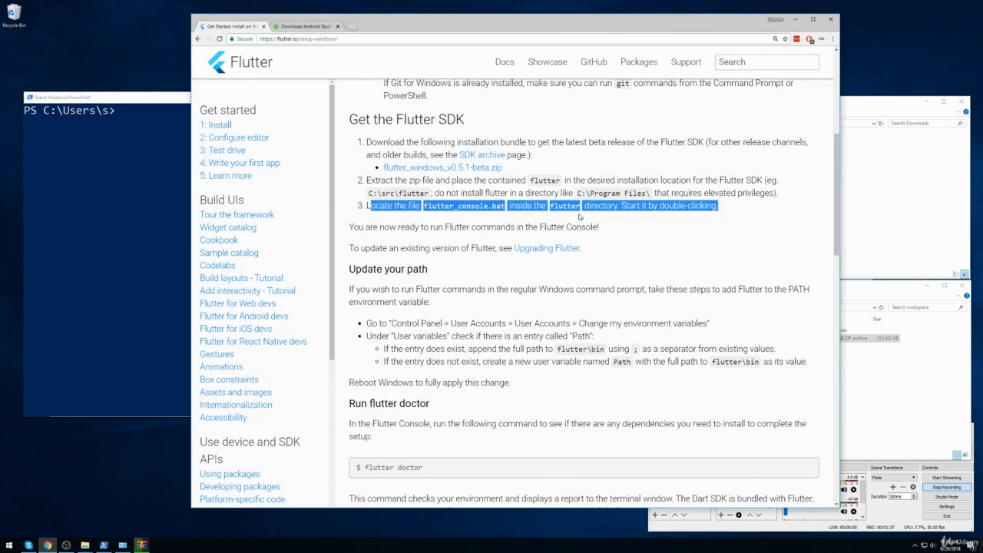
click(463, 220)
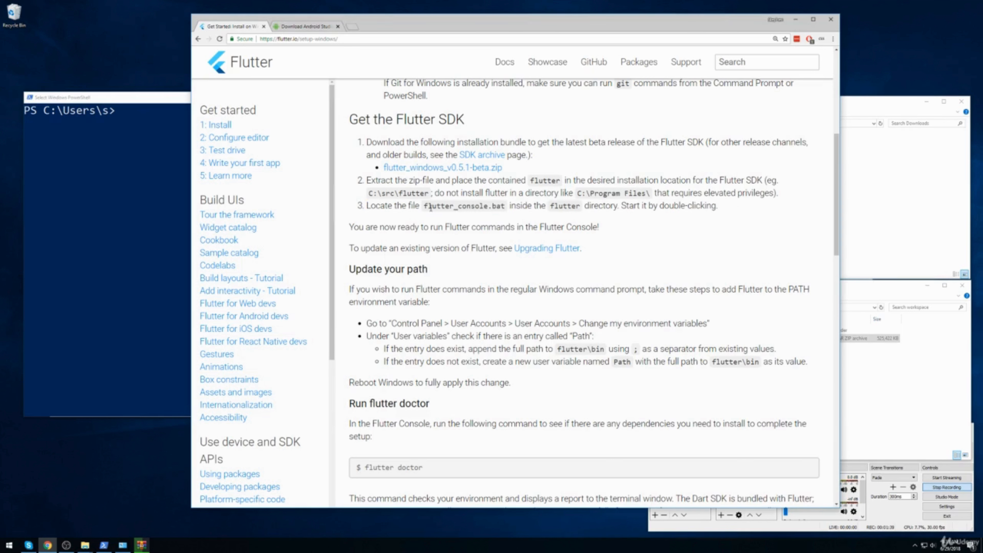
drag(430, 207, 505, 208)
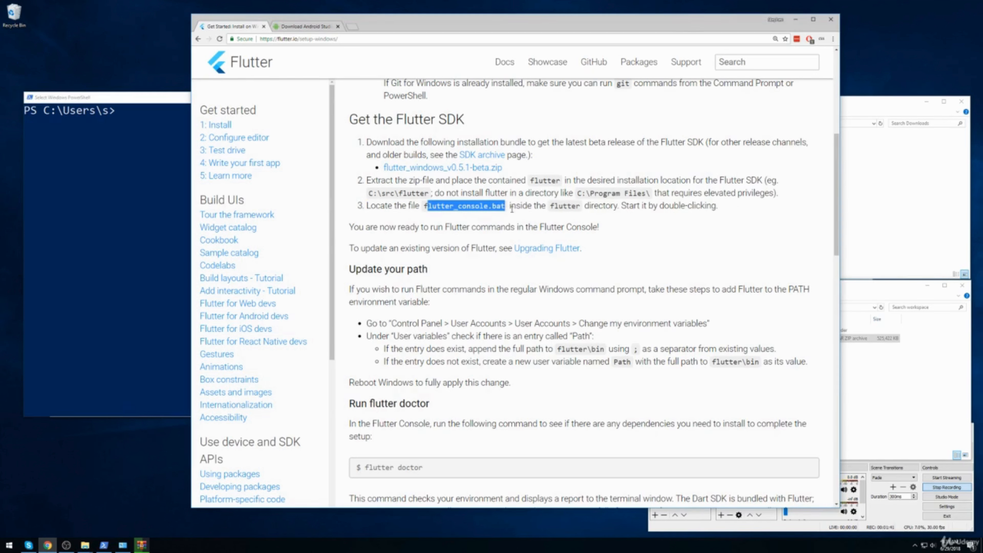
click(504, 224)
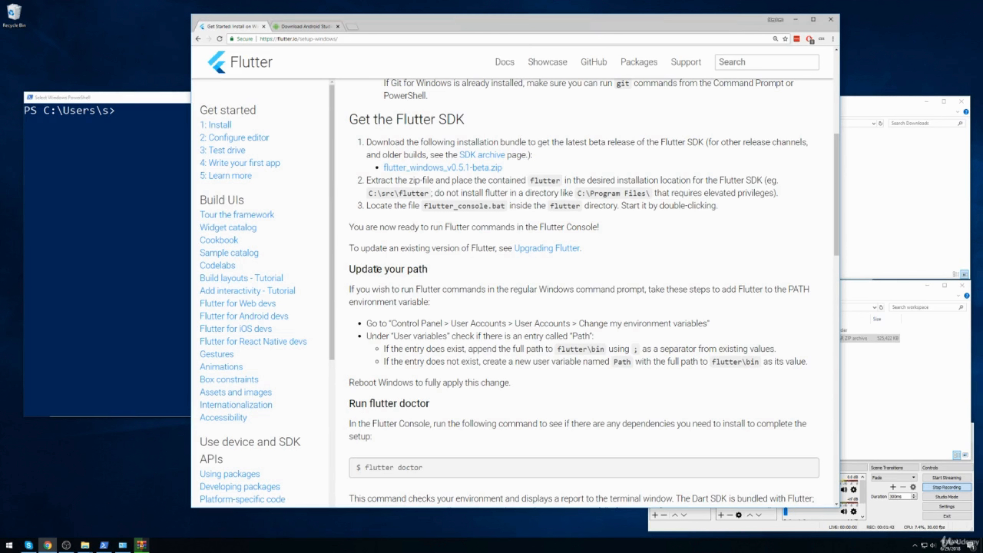
drag(348, 275, 456, 273)
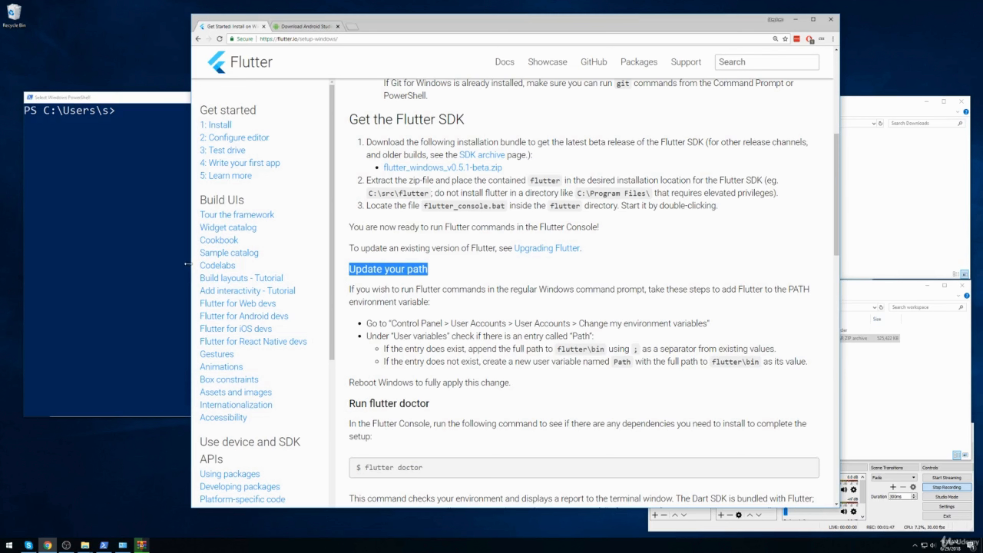
click(59, 243)
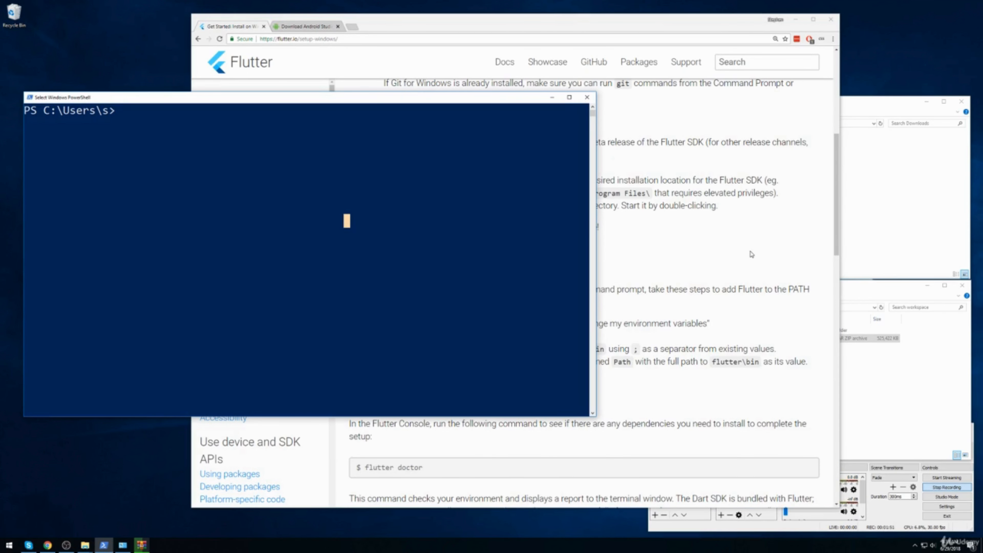
click(752, 254)
scroll(619, 264, down, 1)
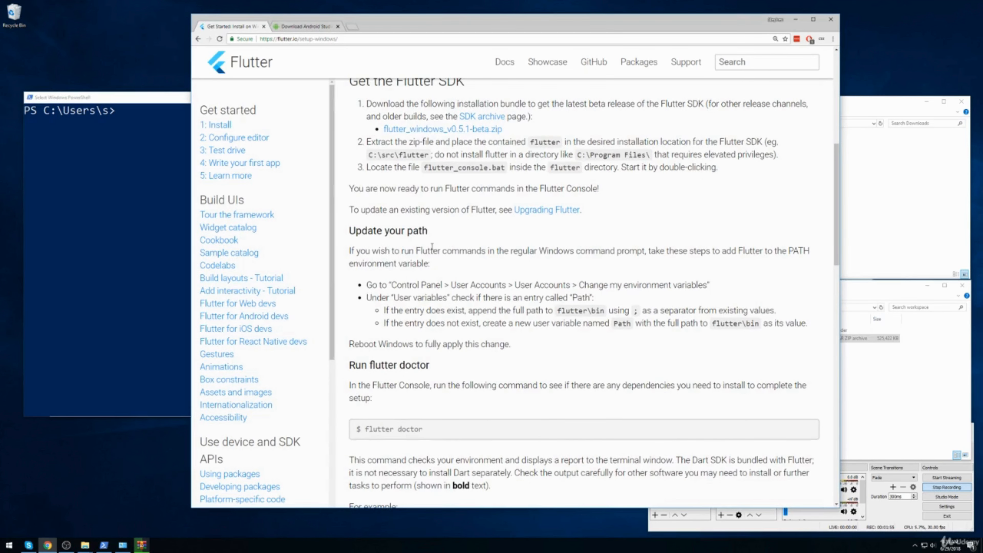
Open the extracted flutter folder inside the workspace folder
click(935, 402)
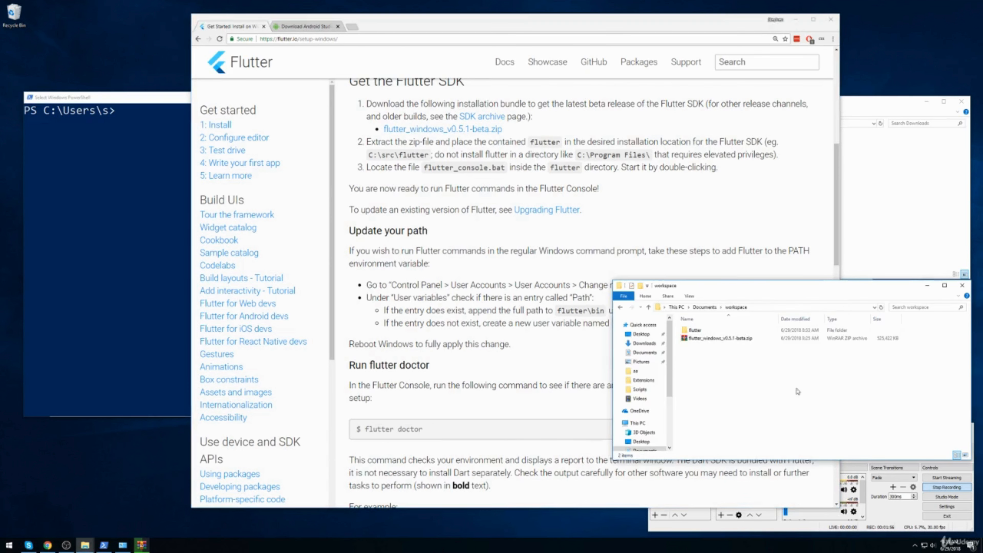
click(709, 333)
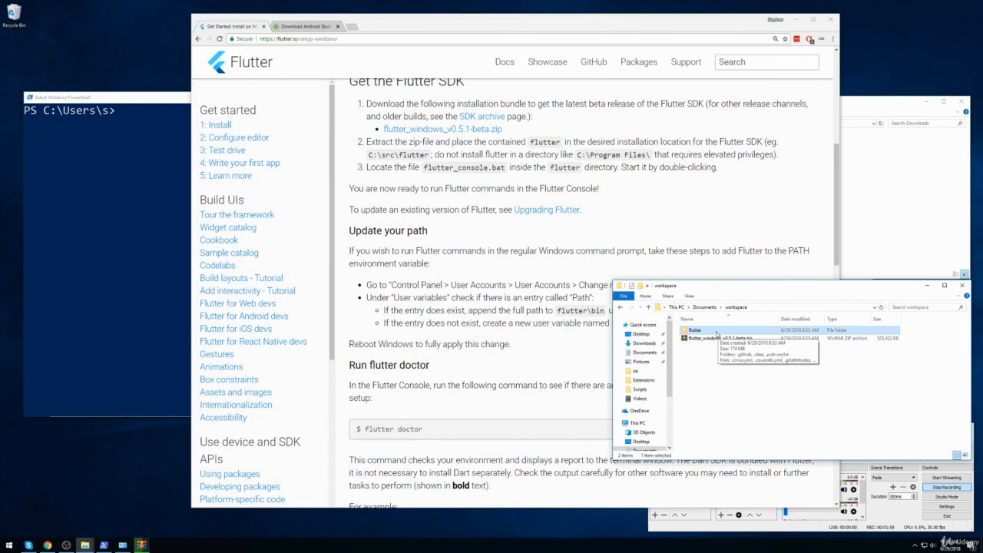
double_click(702, 330)
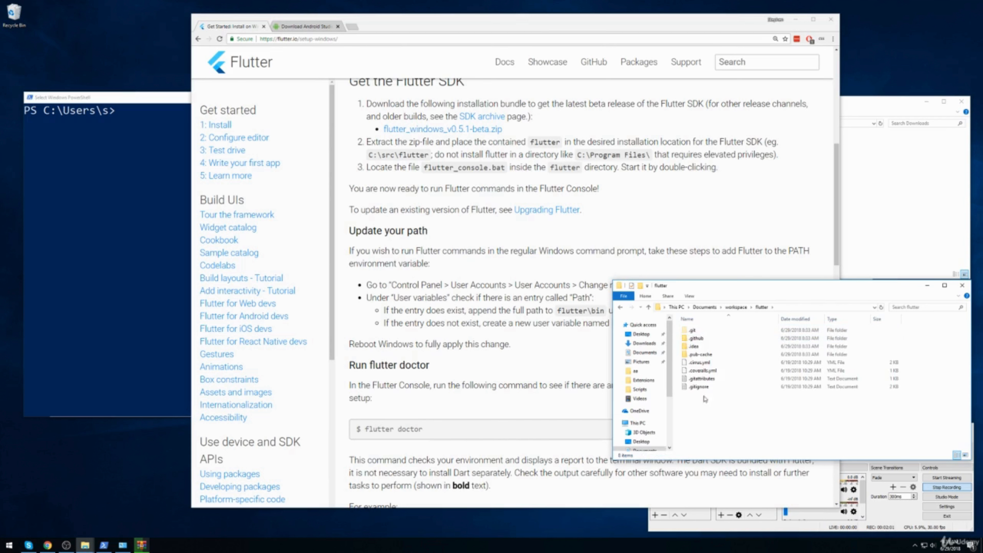
Check the Update your path instructions and open the User Accounts settings page in Control Panel
click(592, 244)
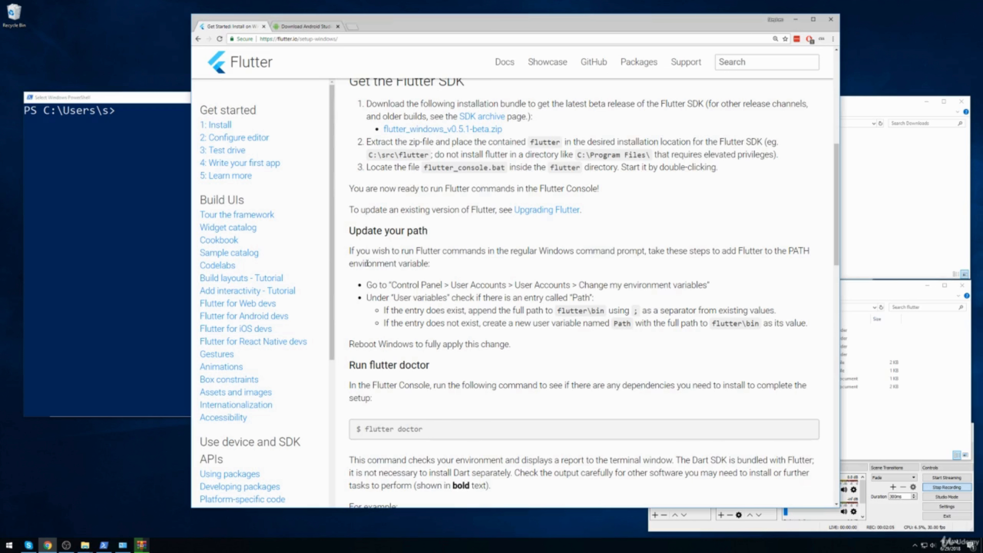
drag(352, 235, 448, 231)
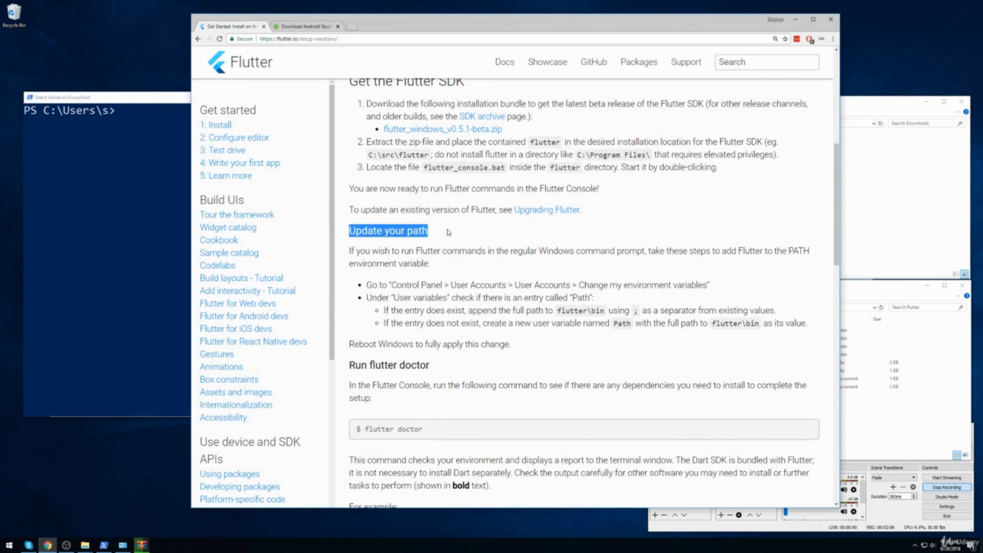
click(512, 237)
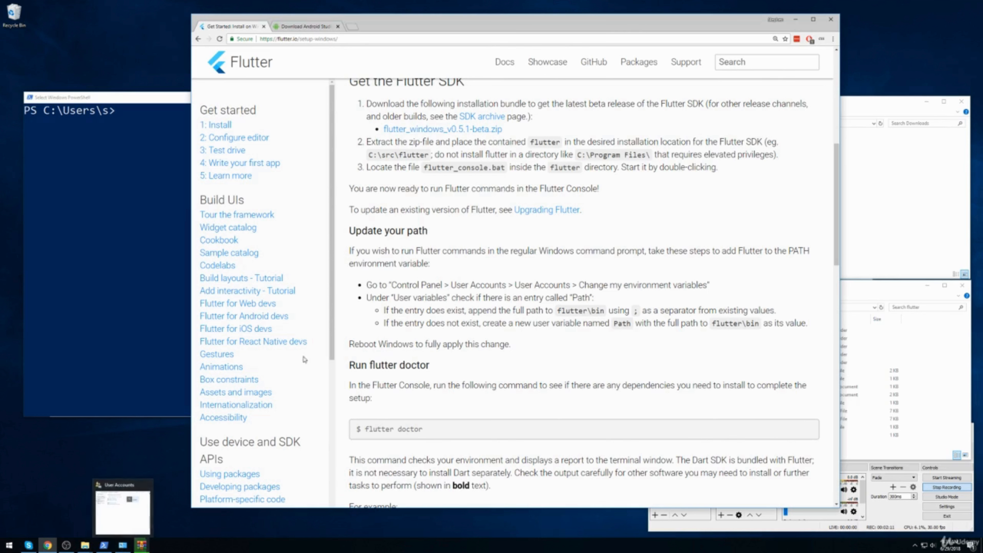
key(super)
text(control)
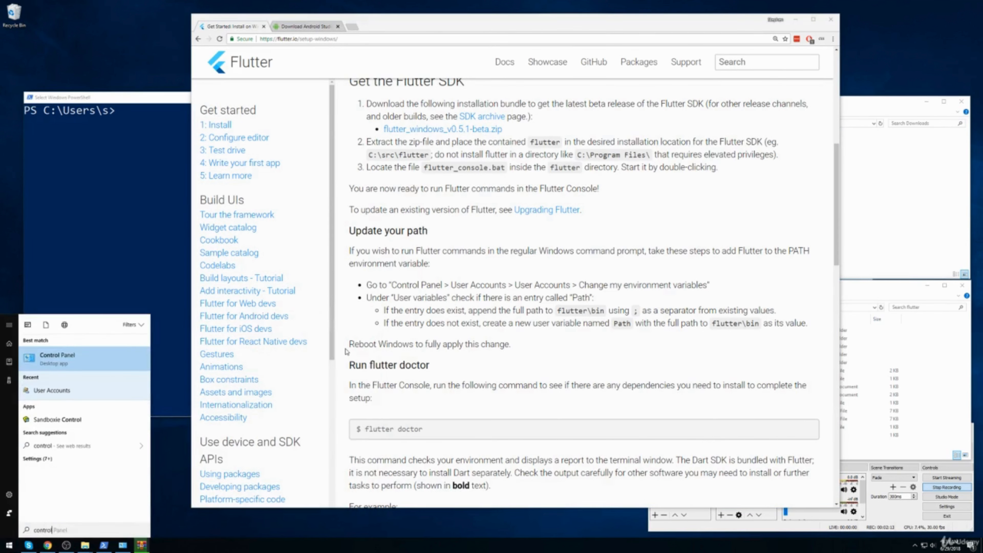
click(99, 362)
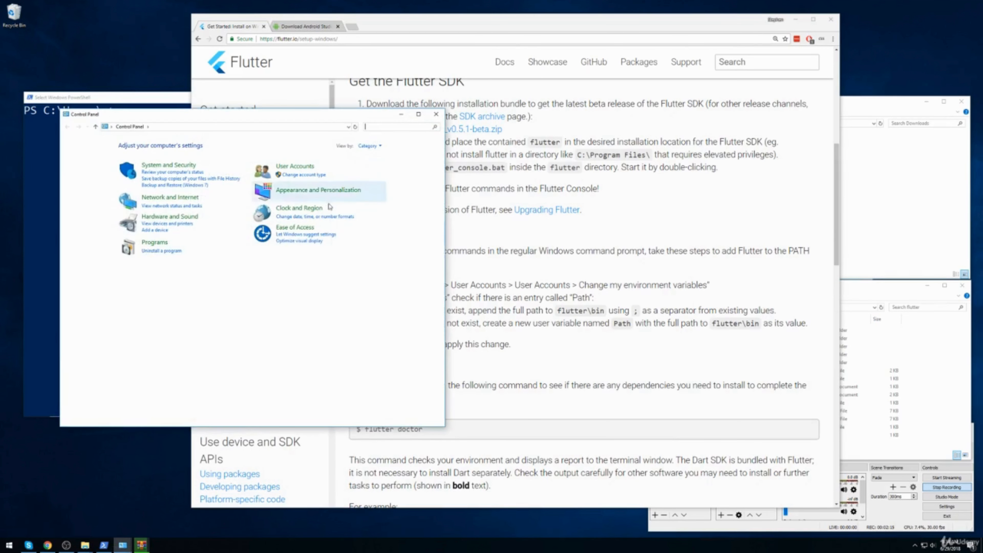
click(296, 167)
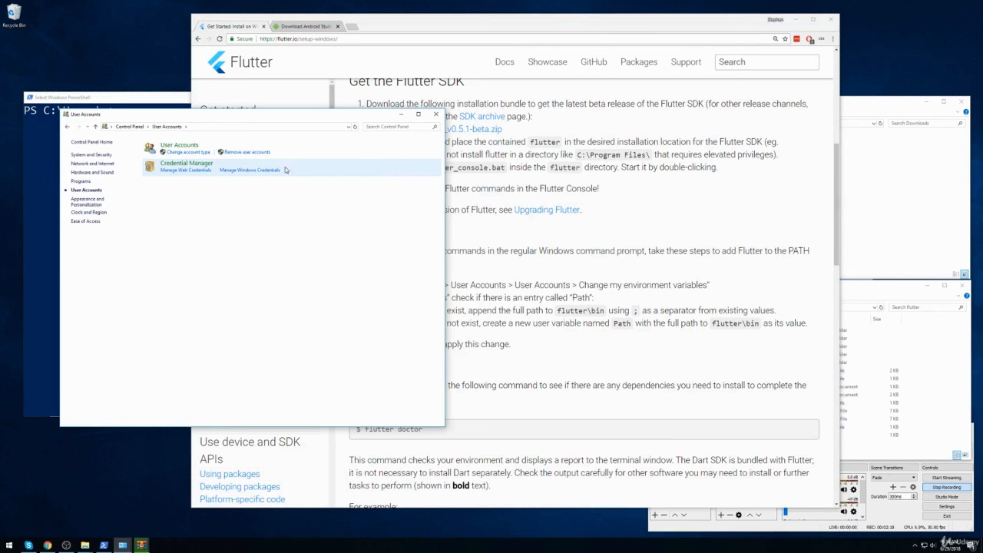
click(179, 145)
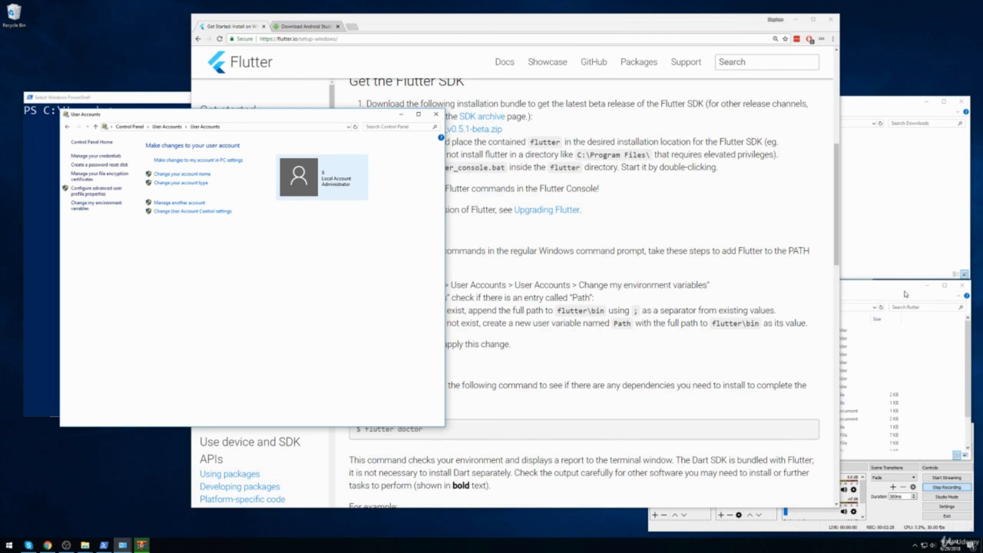
Open the user's Path environment variable for editing from the User Accounts page and start a new entry
click(892, 287)
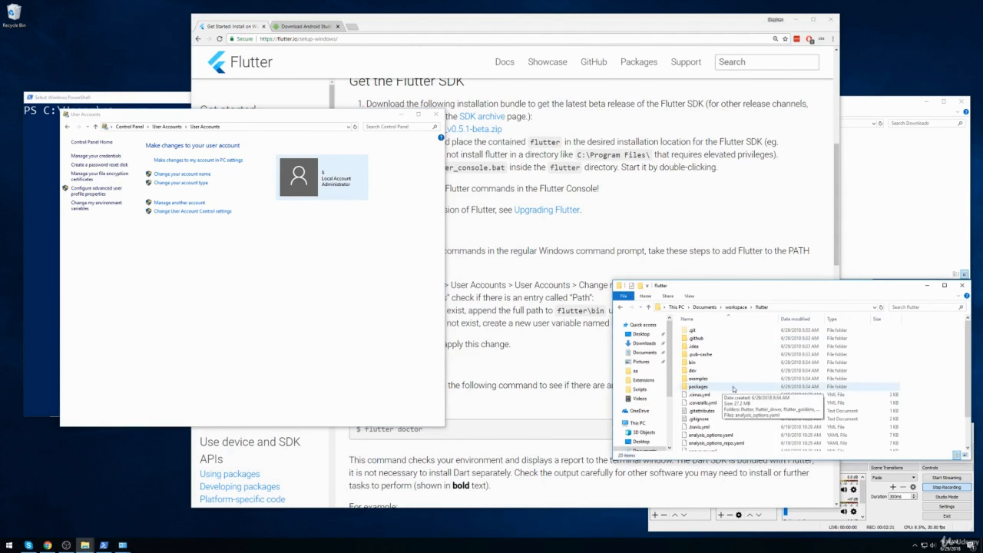
click(287, 279)
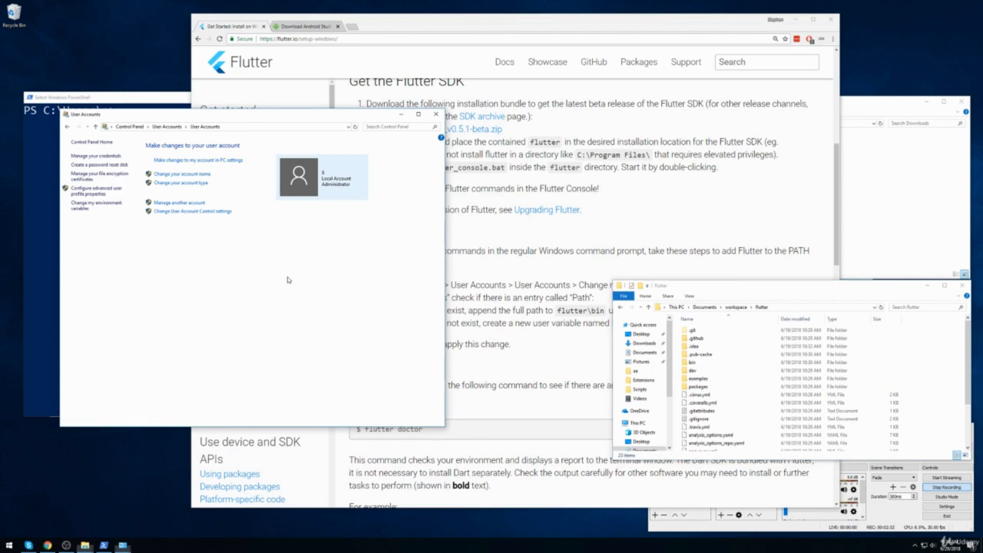
click(85, 207)
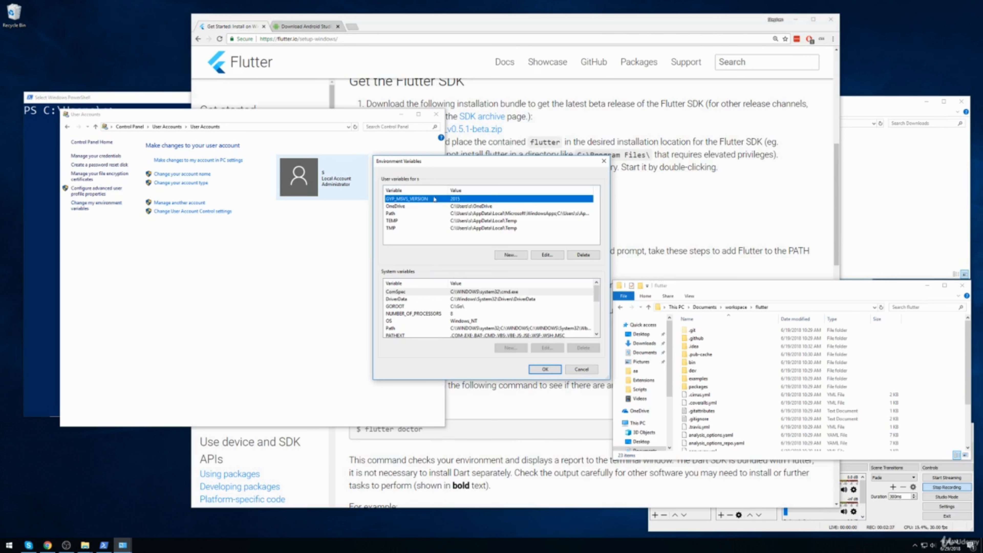
click(401, 214)
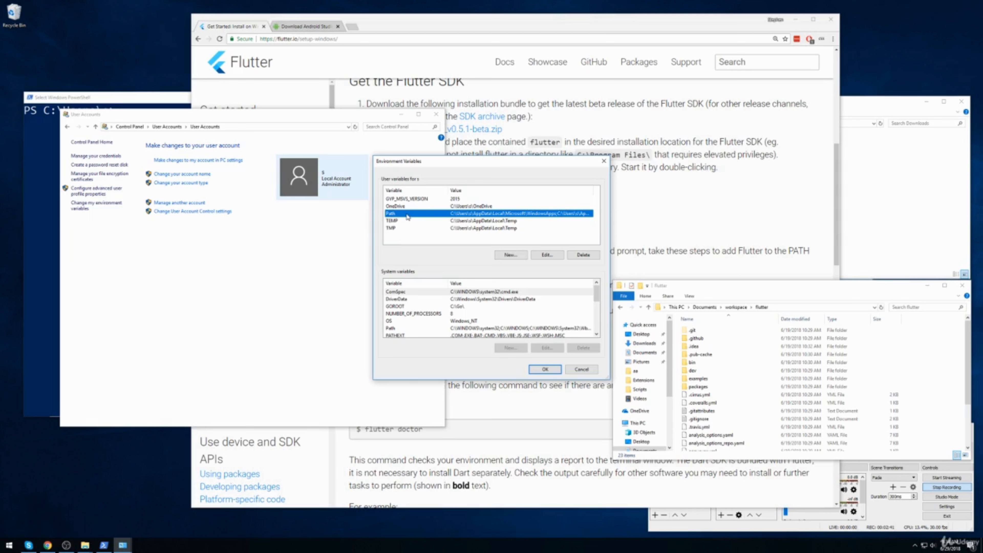
click(547, 255)
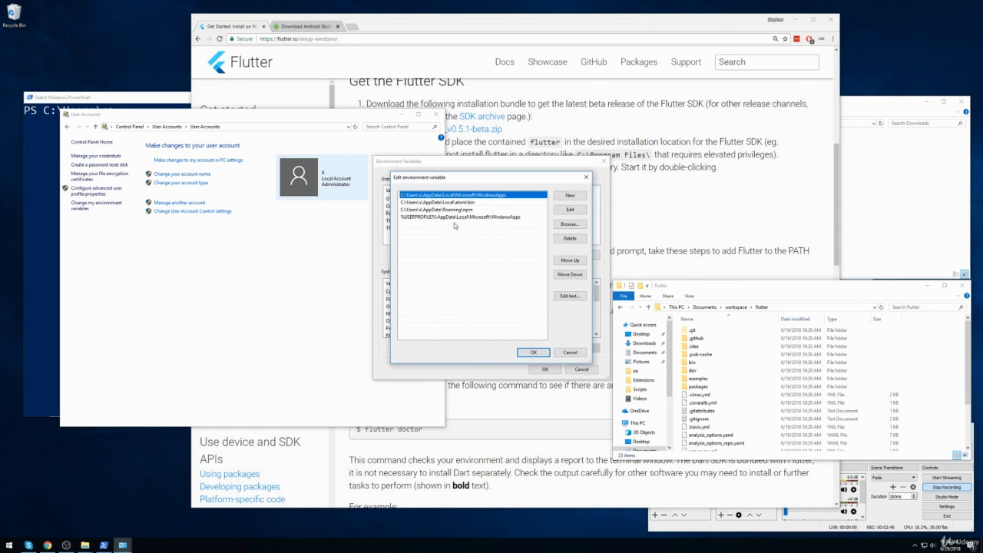
click(565, 197)
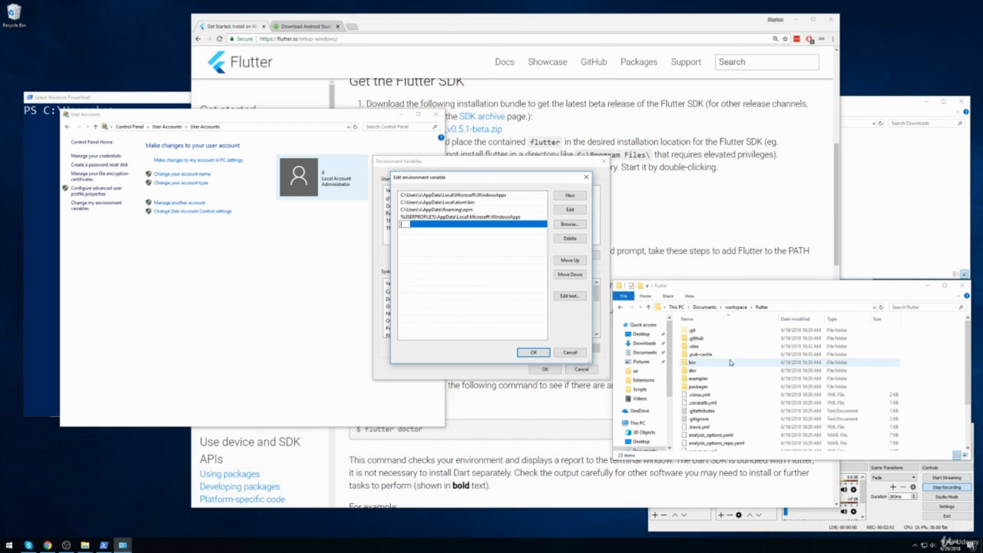
Open the bin folder inside the extracted flutter folder and copy its full path
click(728, 367)
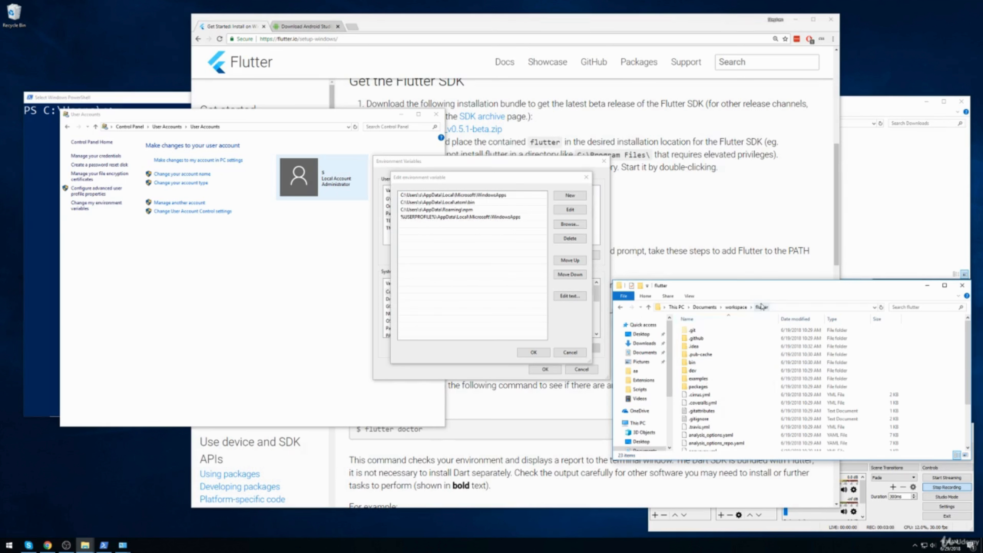
double_click(722, 362)
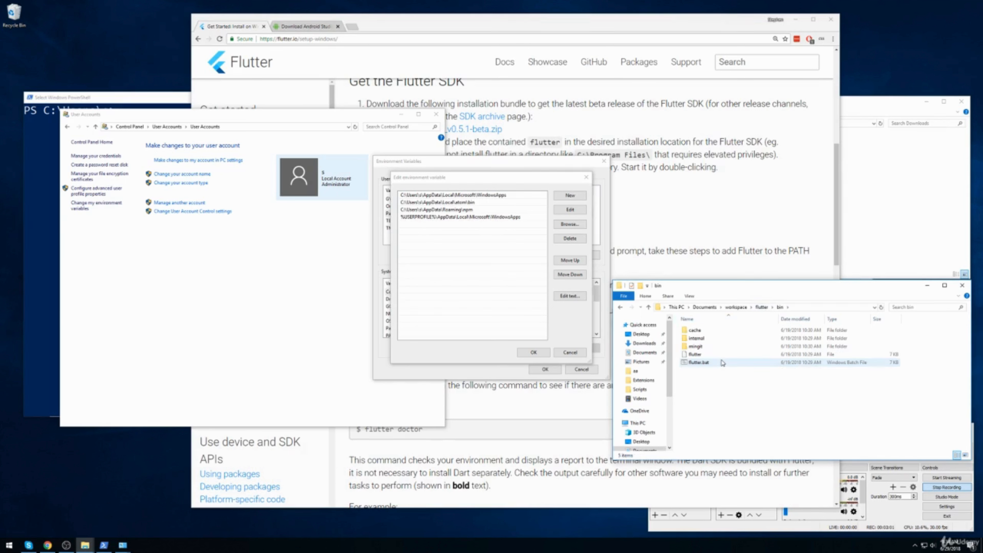
click(812, 306)
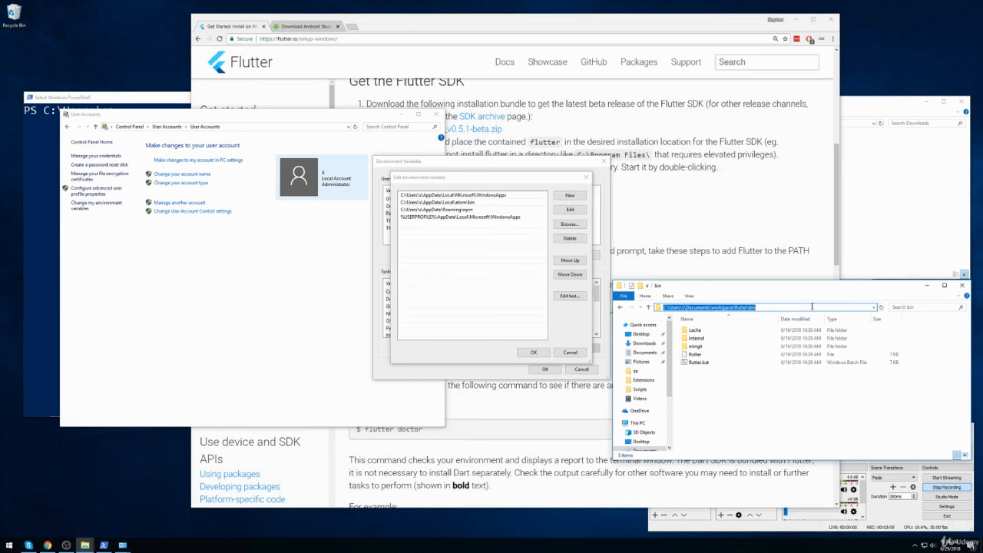
key(ctrl+c)
Add the copied Documents\workspace\flutter\bin path as a new Path entry, save the environment variables and close User Accounts
click(474, 229)
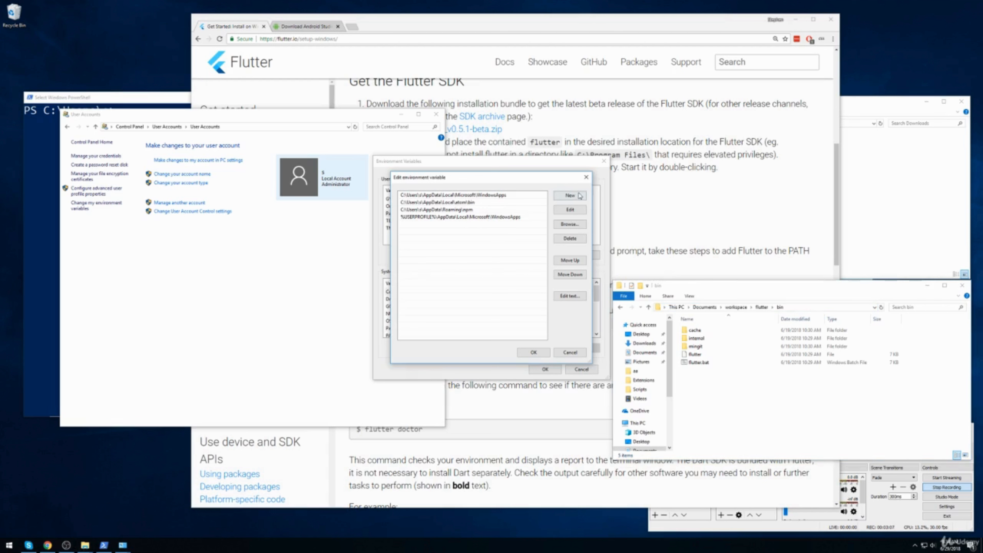
click(570, 195)
key(ctrl+v)
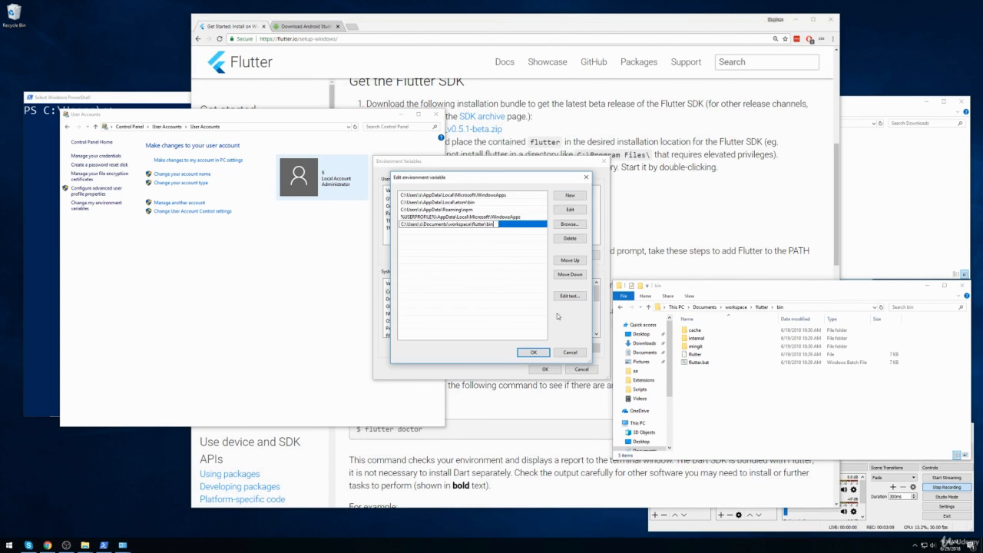
click(523, 301)
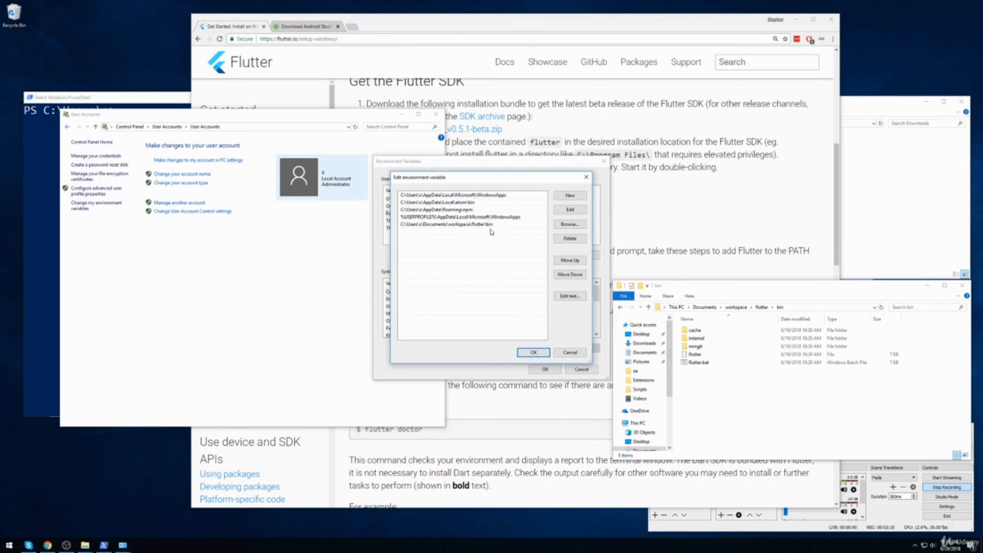
click(533, 352)
click(544, 370)
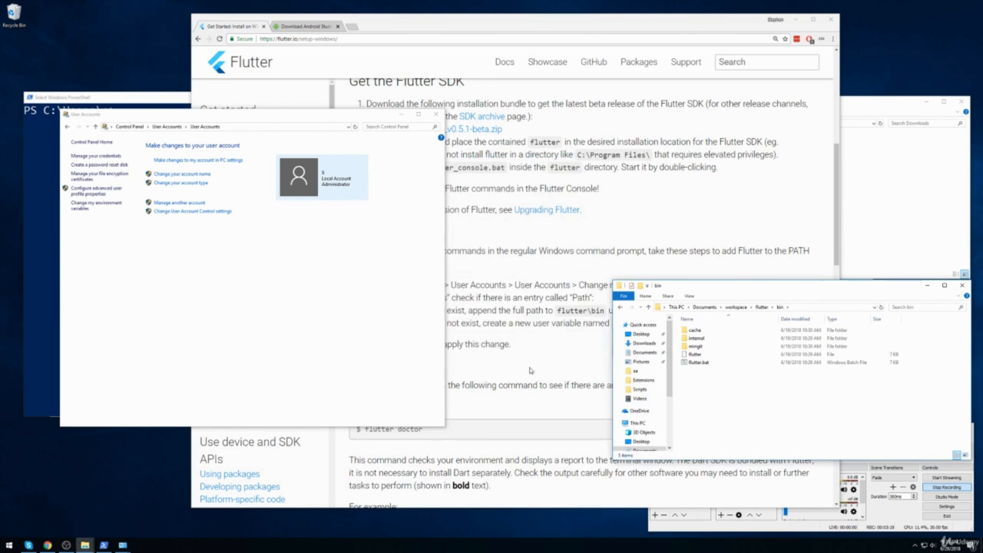
click(436, 115)
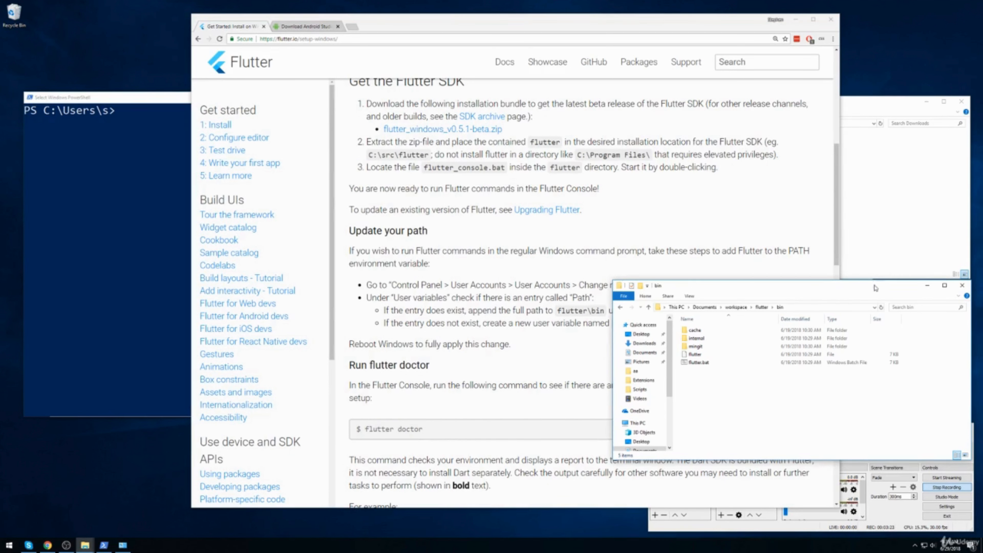
Check the install page's Update your path section for the instruction on rebooting Windows to apply the change
click(877, 266)
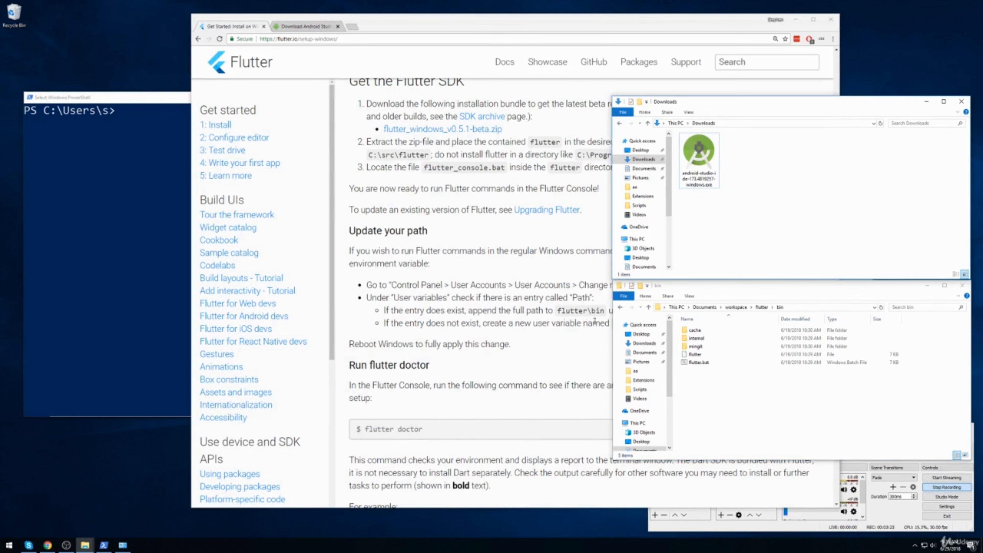
click(555, 247)
scroll(548, 252, down, 1)
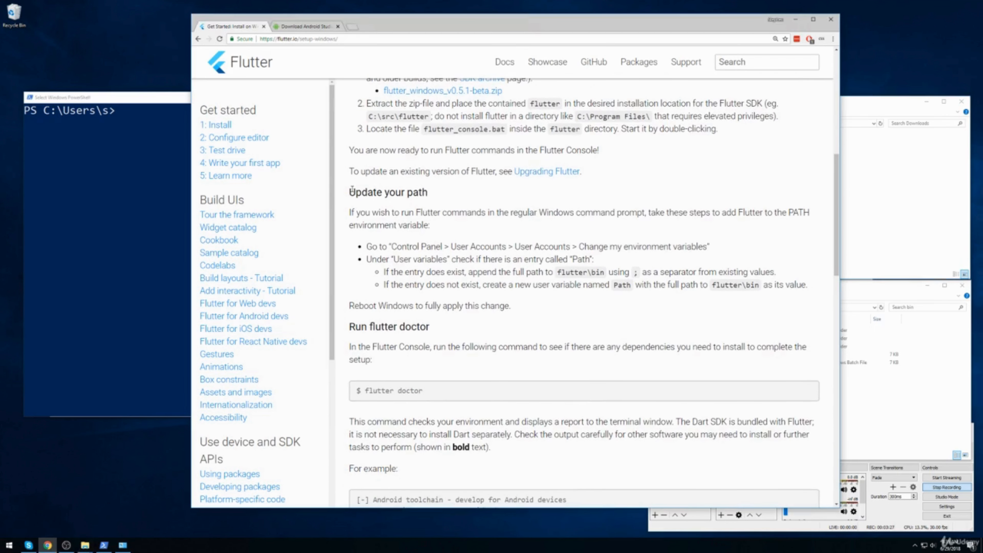
drag(364, 306, 517, 306)
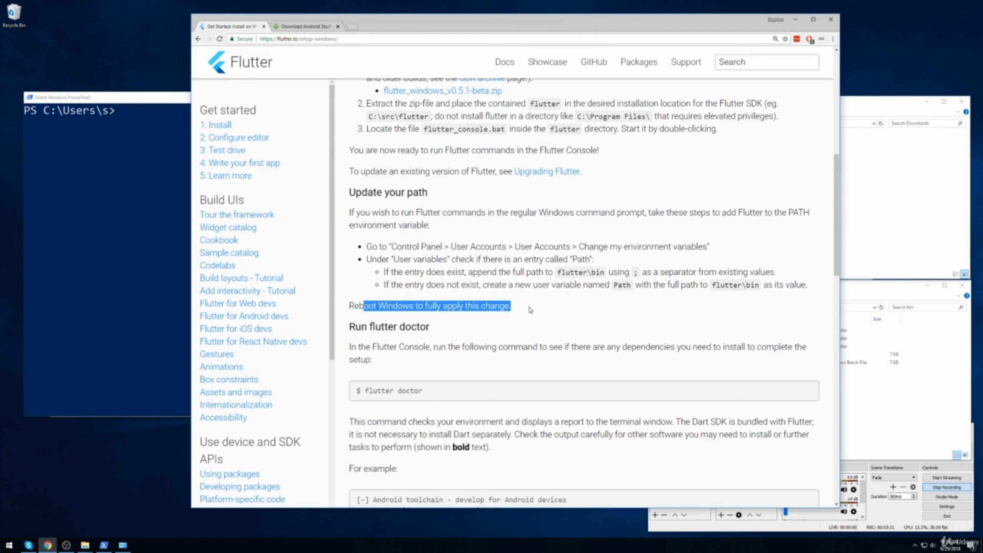
click(543, 320)
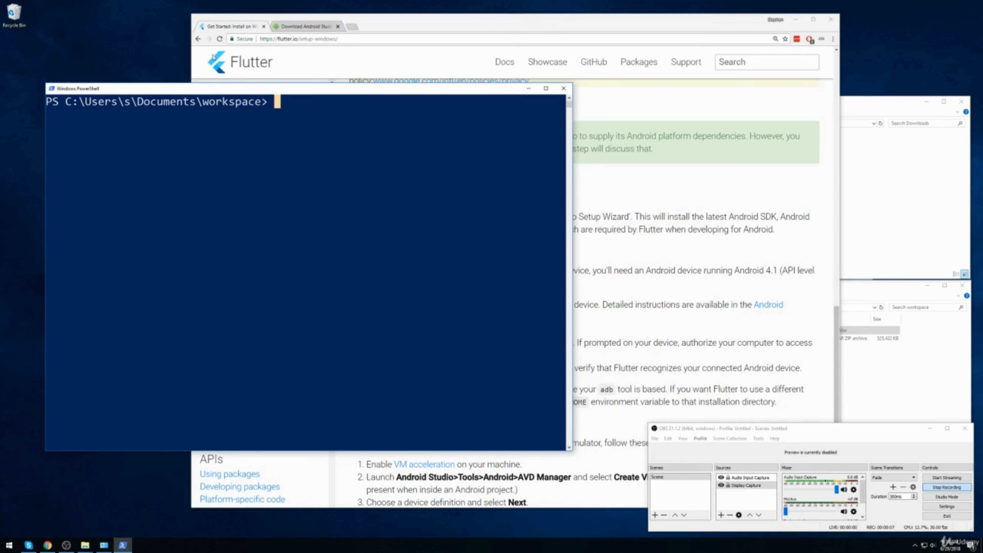
Run the flutter command in PowerShell from the workspace folder and review its options and available commands
click(255, 78)
click(113, 175)
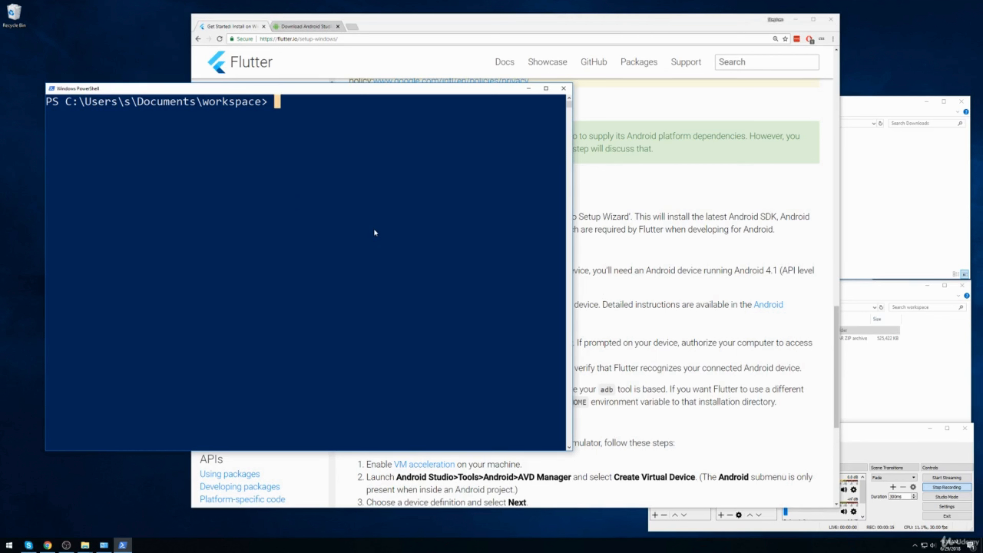
click(171, 203)
click(362, 264)
text(flutter)
key(Return)
scroll(171, 183, up, 5)
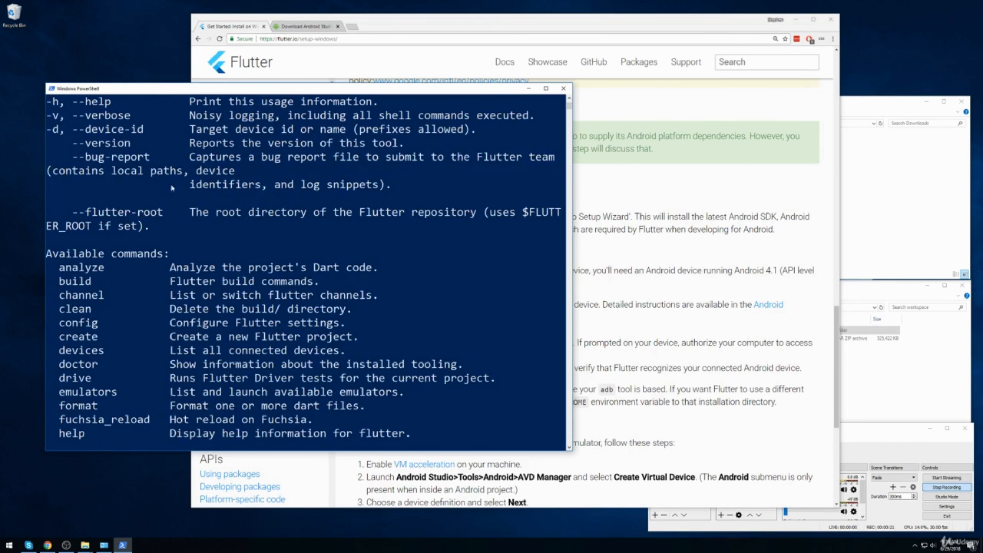
scroll(123, 252, down, 5)
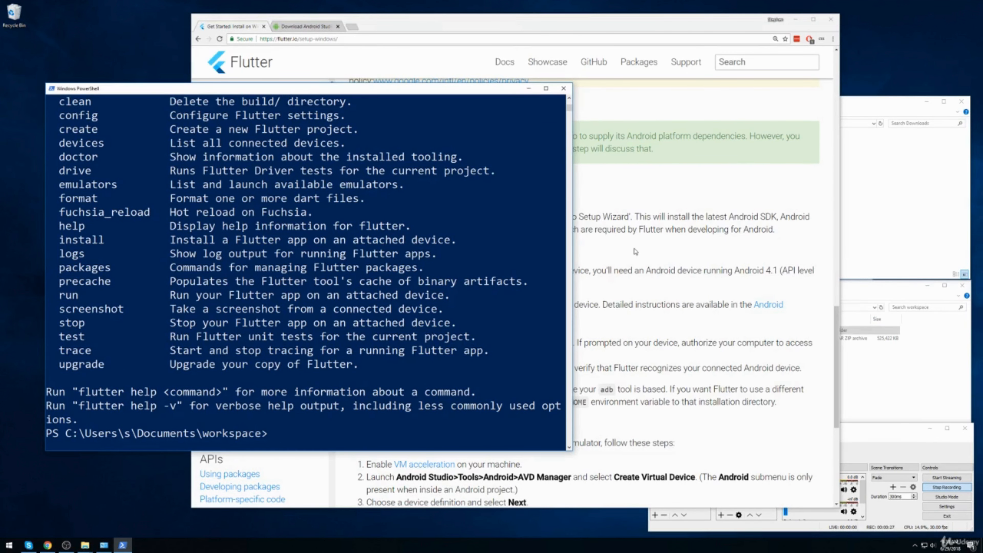
Review the install page's Update your path instructions on flutter\bin and rebooting, and look over the Android setup section
click(635, 252)
scroll(636, 251, up, 5)
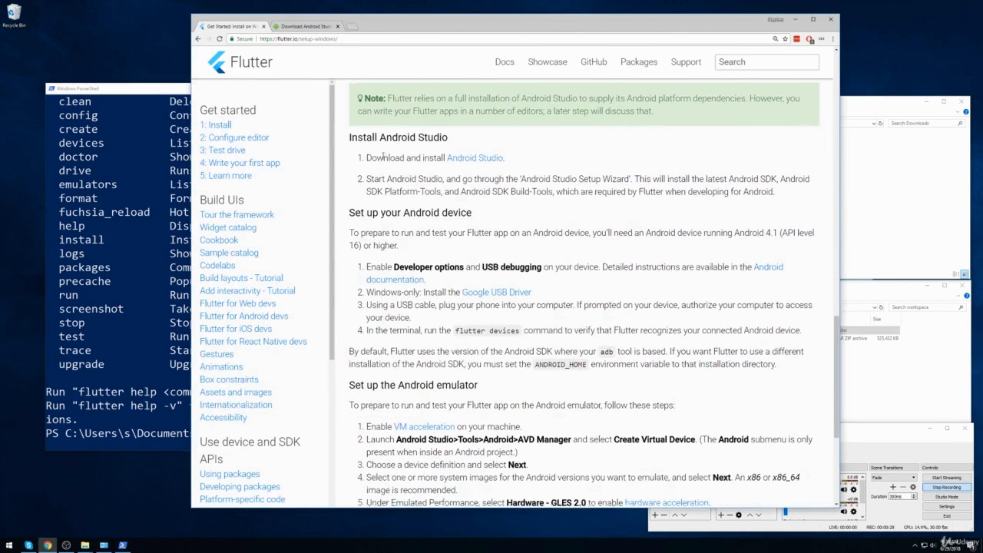
scroll(413, 224, up, 10)
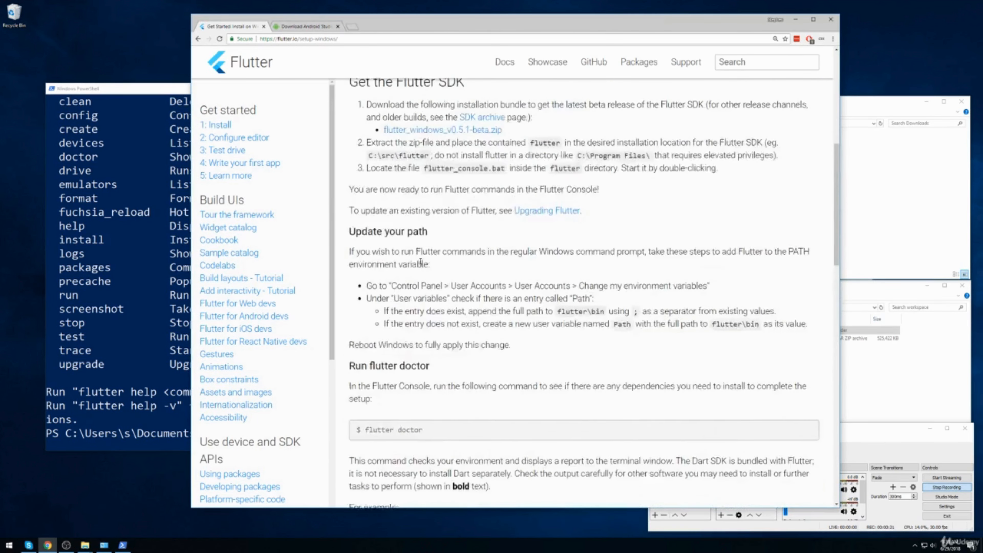
scroll(373, 312, down, 1)
drag(349, 271, 512, 383)
click(554, 384)
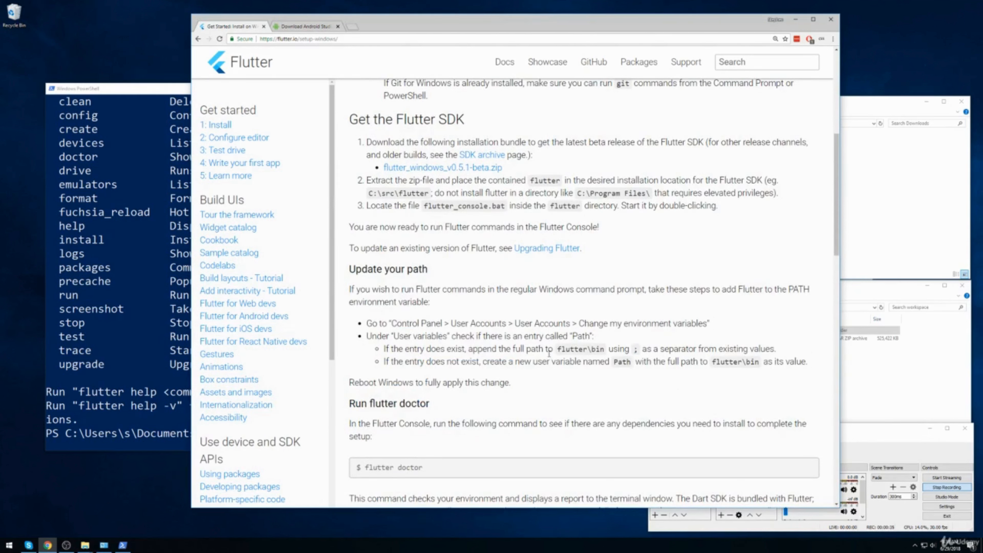
drag(557, 348, 614, 349)
click(619, 335)
scroll(619, 335, down, 10)
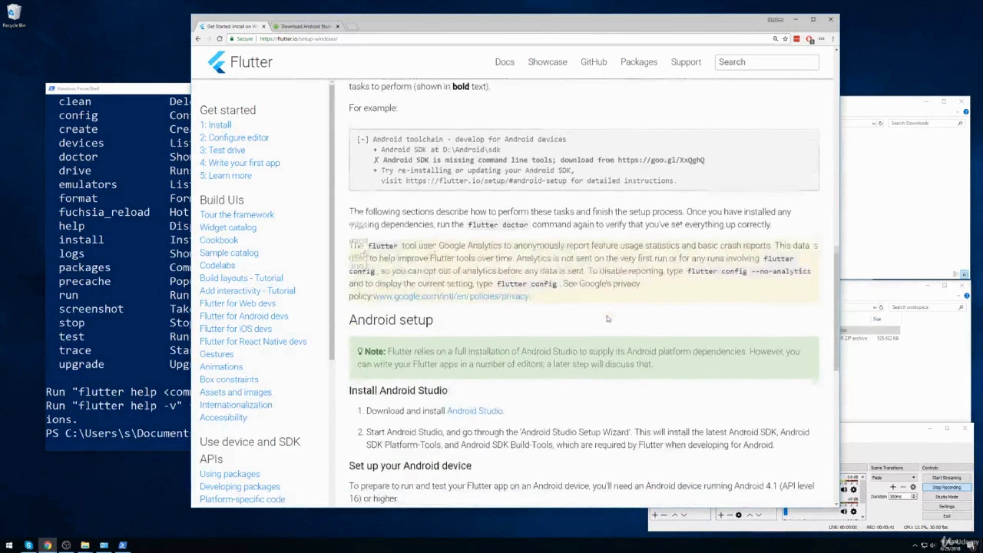
scroll(608, 319, down, 3)
Create a new Flutter project named pics in the workspace folder with flutter create in PowerShell
click(146, 265)
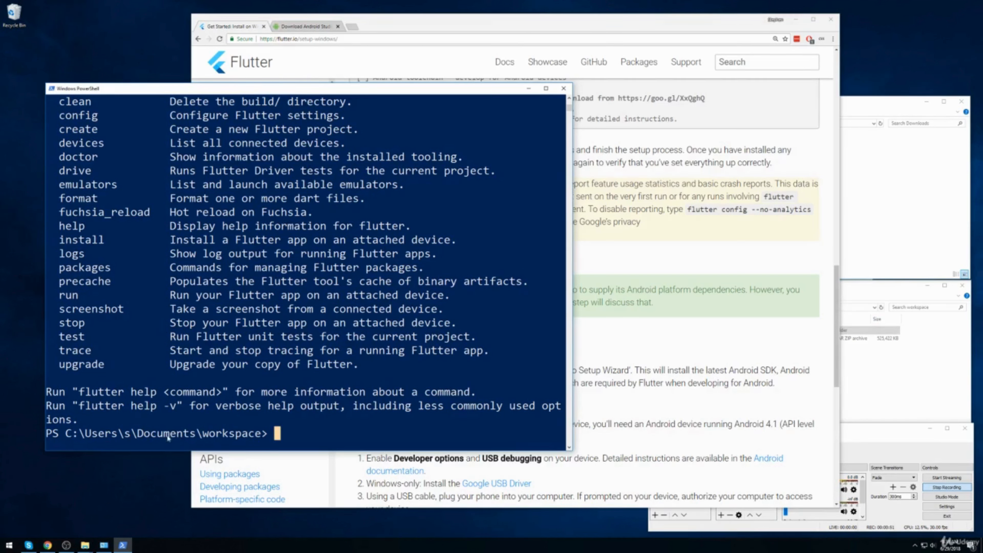
double_click(229, 434)
click(303, 434)
click(499, 336)
text(flutter create pics)
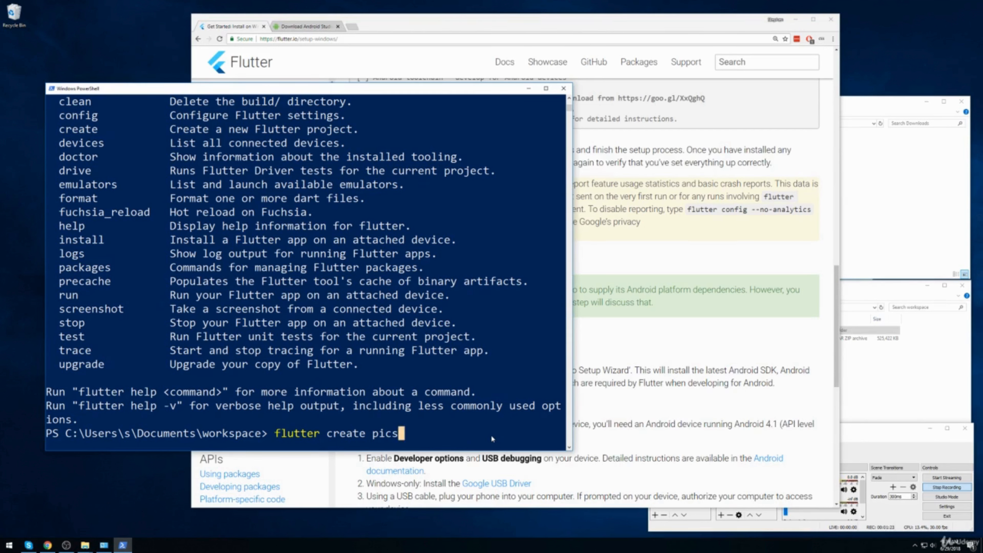
key(Return)
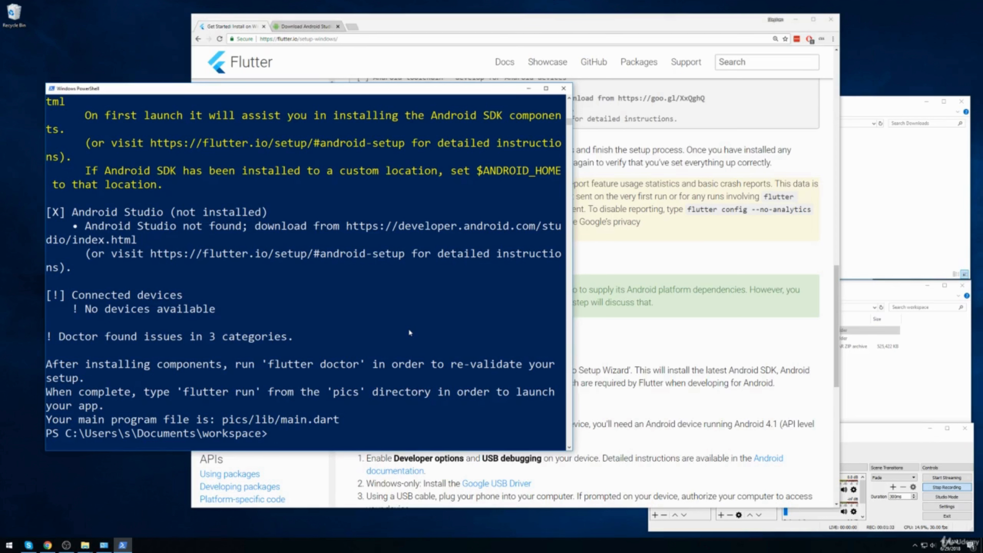
List the workspace folder's contents, change into the pics project directory and list its files
text(ls)
key(Return)
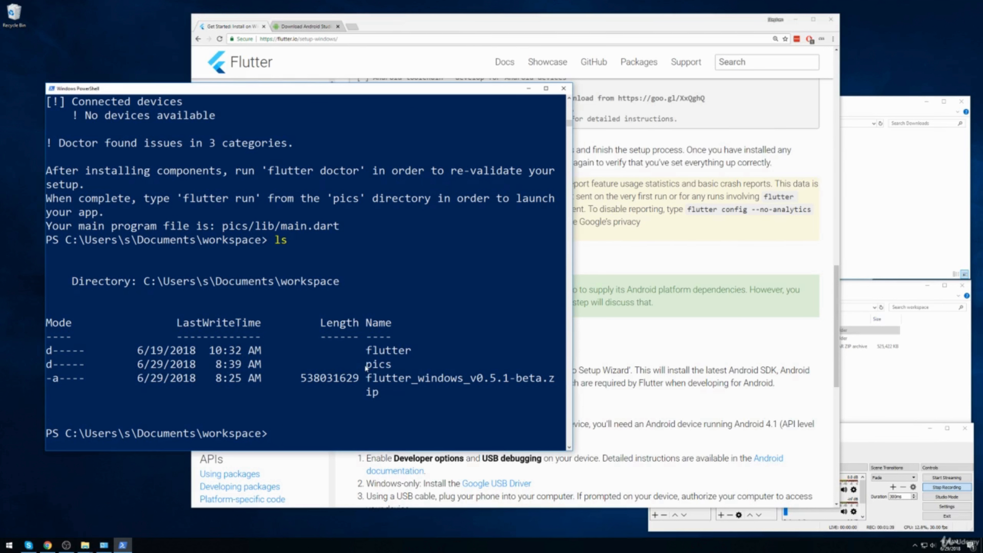
text(cd pics)
key(Return)
text(ls)
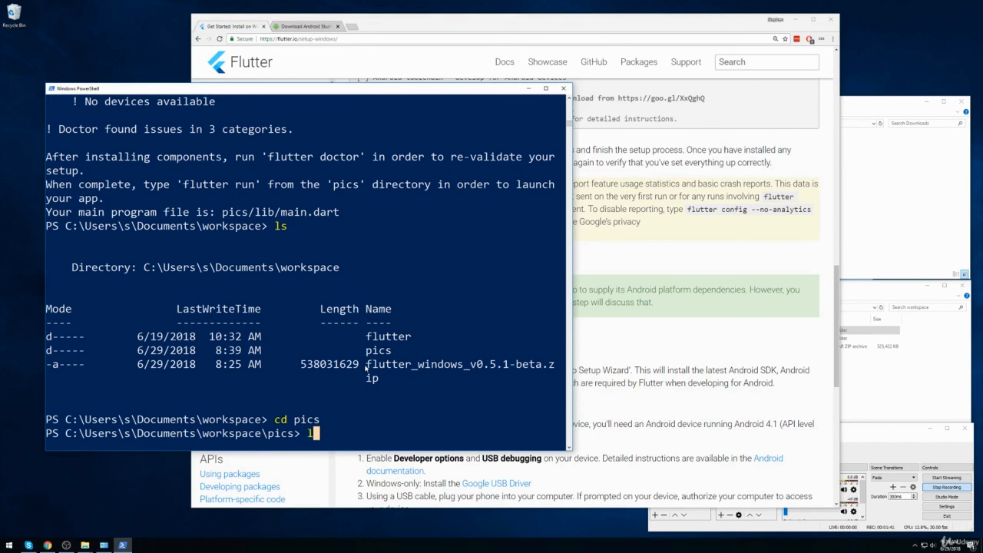
key(Return)
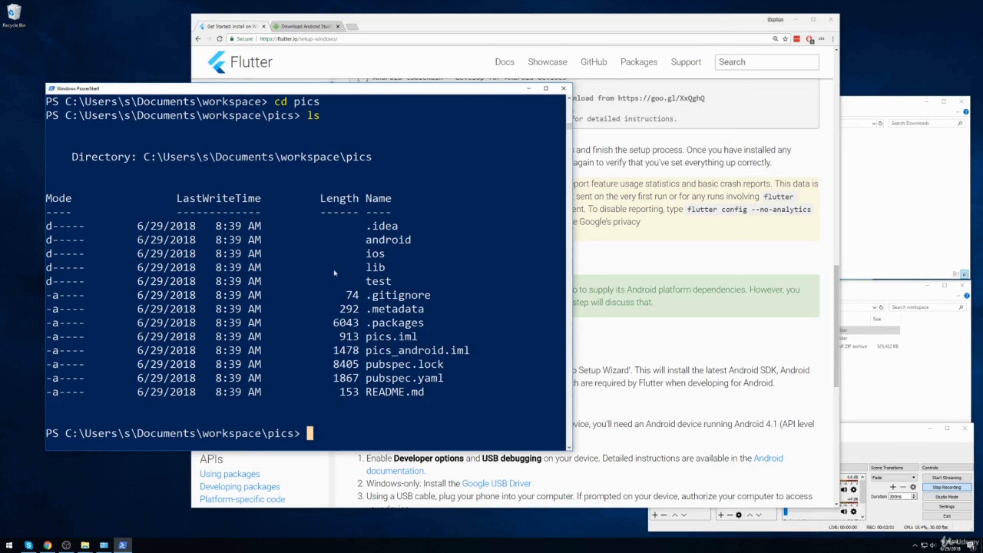
Go to the install page's Install Android Studio section and read its download and install instruction
click(703, 304)
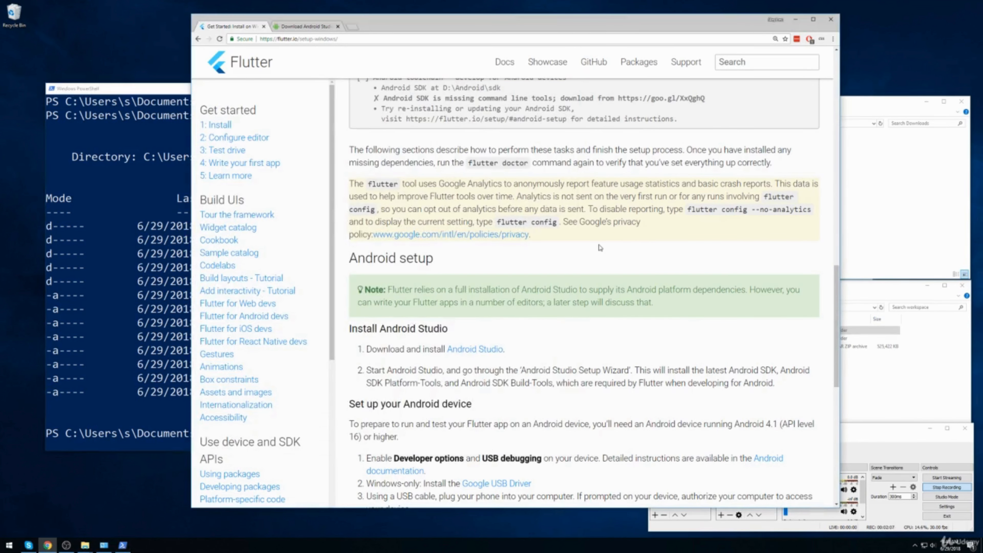
scroll(600, 248, up, 15)
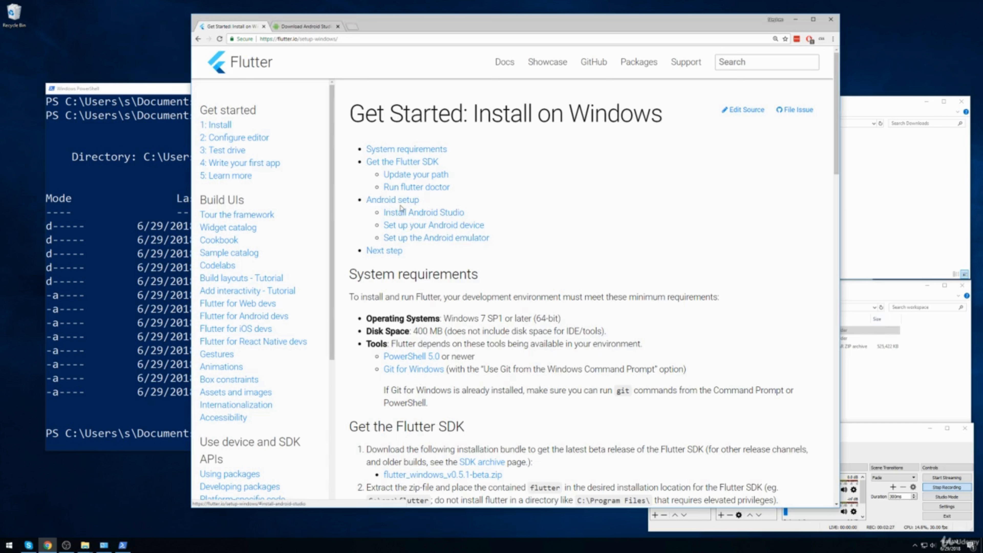
click(424, 214)
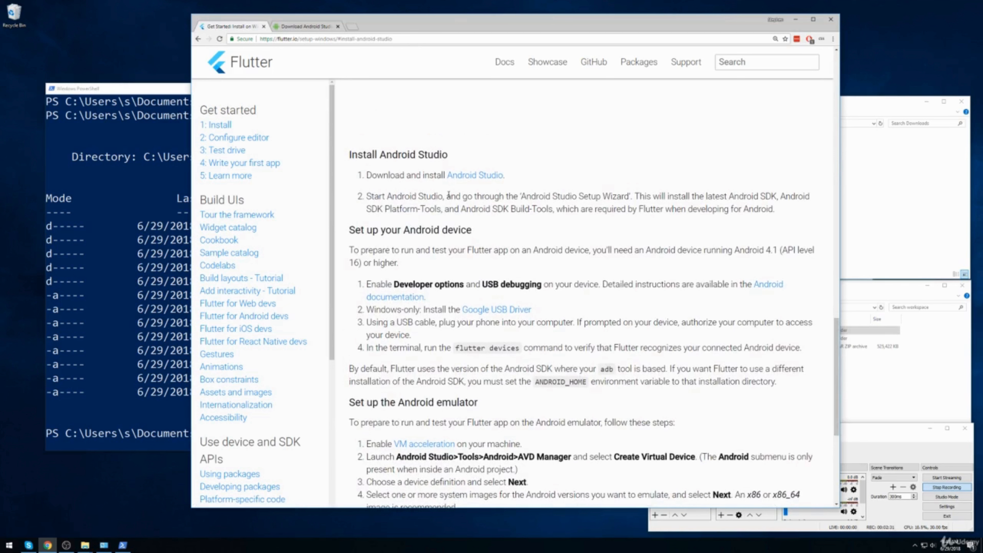
drag(362, 169, 606, 186)
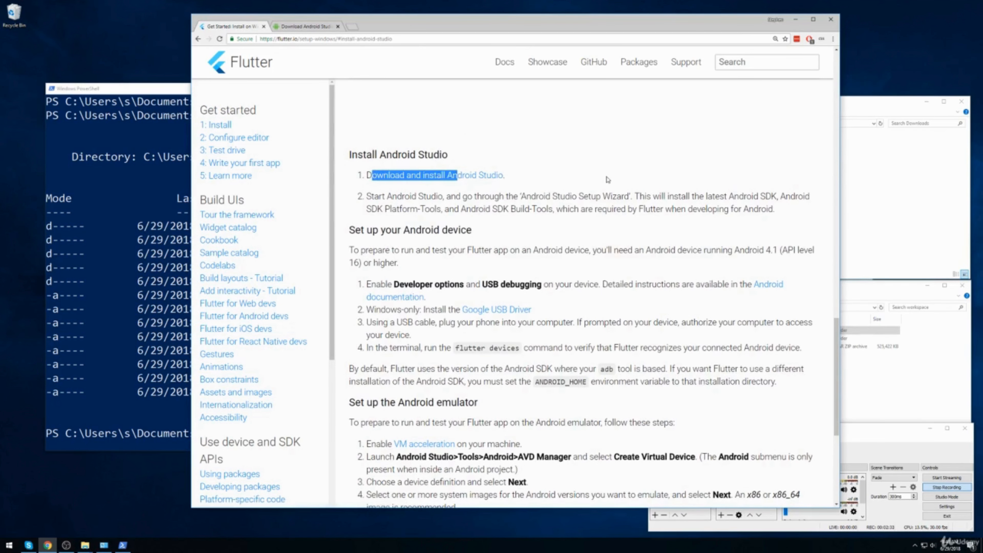
Open the Android Studio download page linked from the Flutter install guide, look it over and return to the guide
click(606, 180)
click(486, 176)
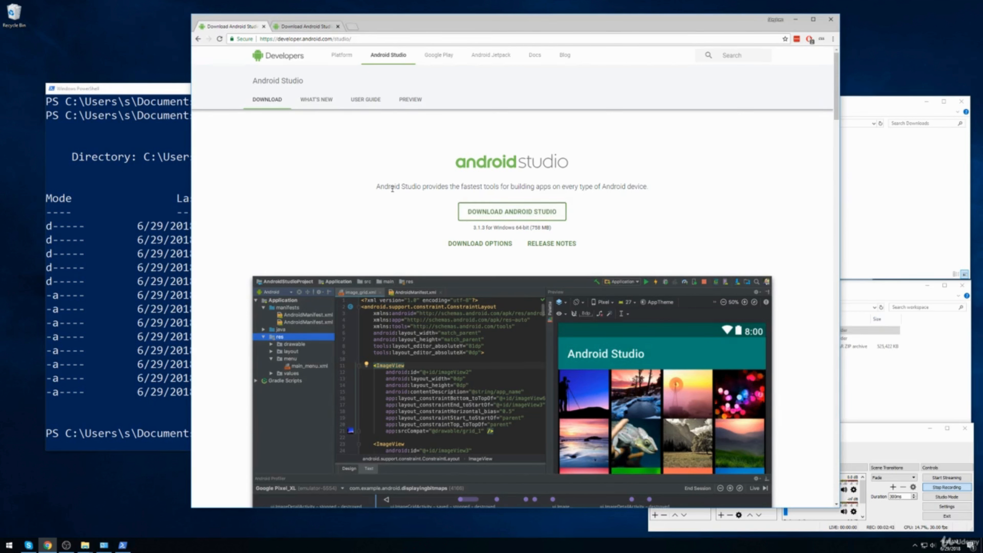
key(alt+Left)
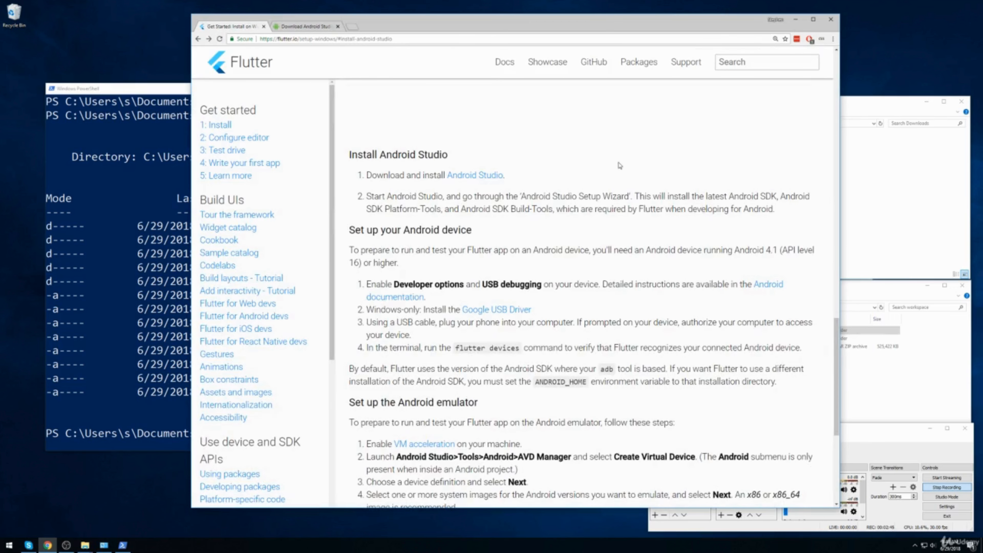
click(947, 487)
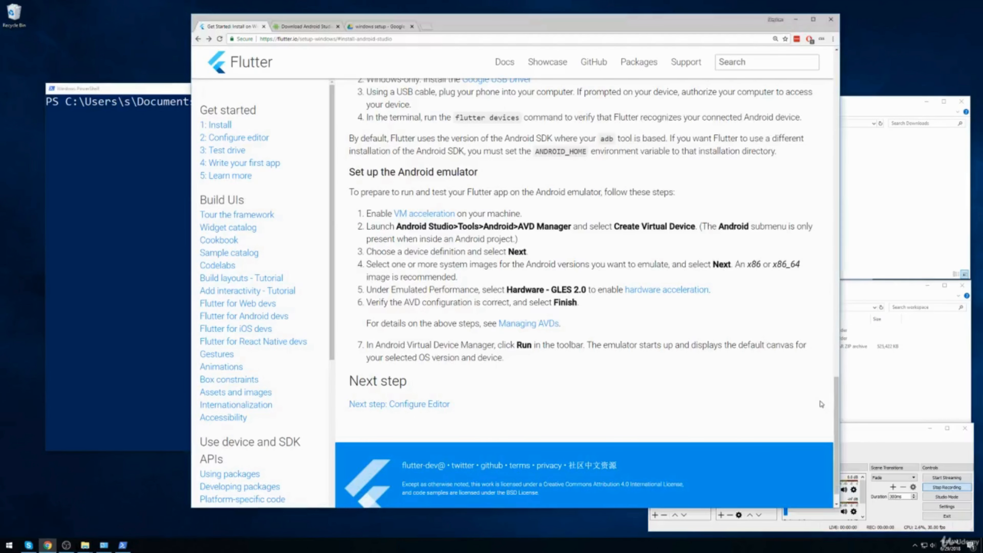
Run the Android Studio installer from the Downloads folder, keeping the Android Virtual Device component and the Android Studio Start Menu folder
click(872, 259)
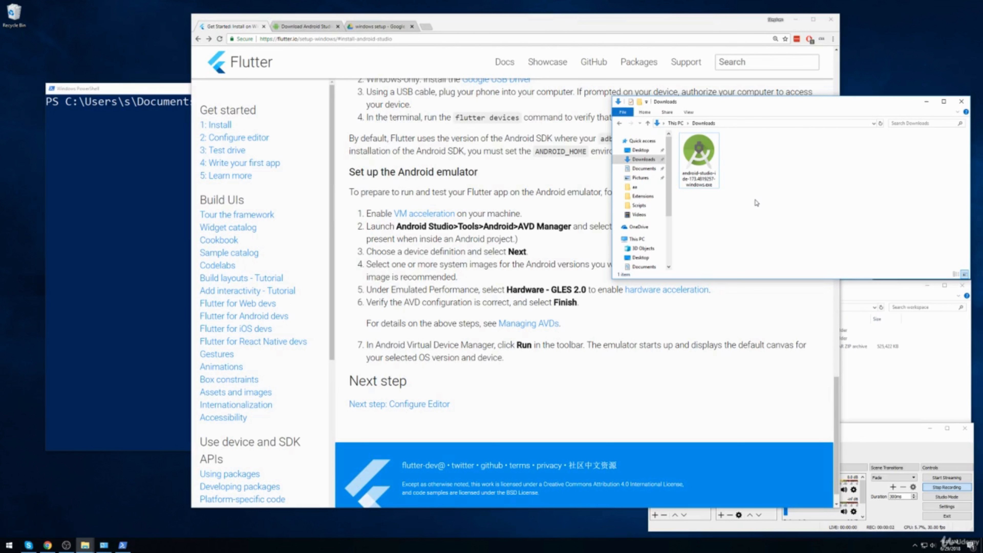
click(699, 149)
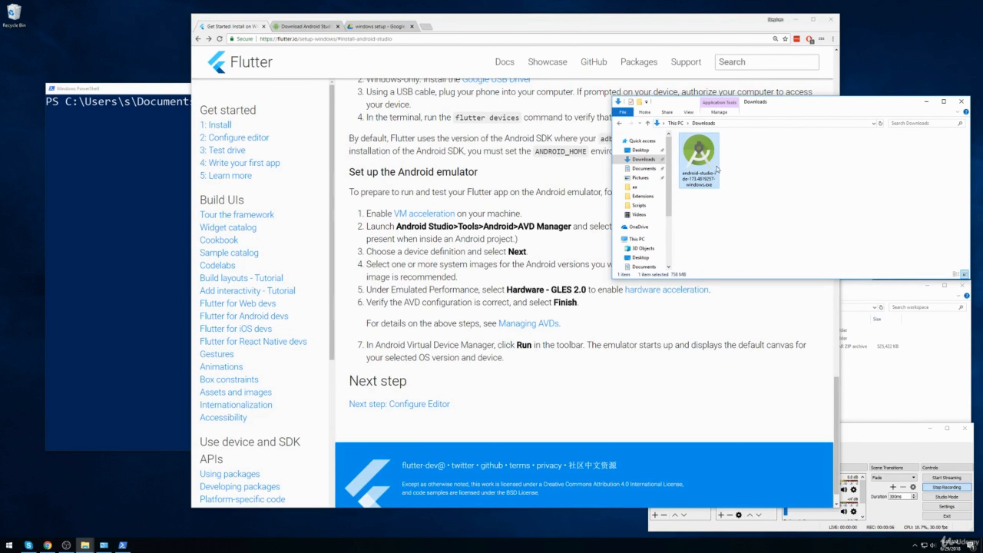
double_click(703, 161)
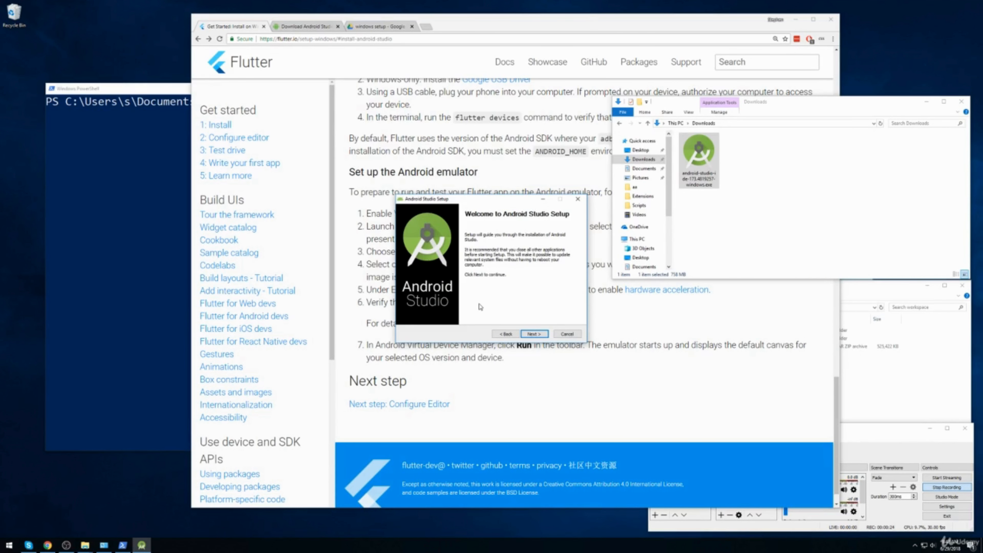
click(533, 334)
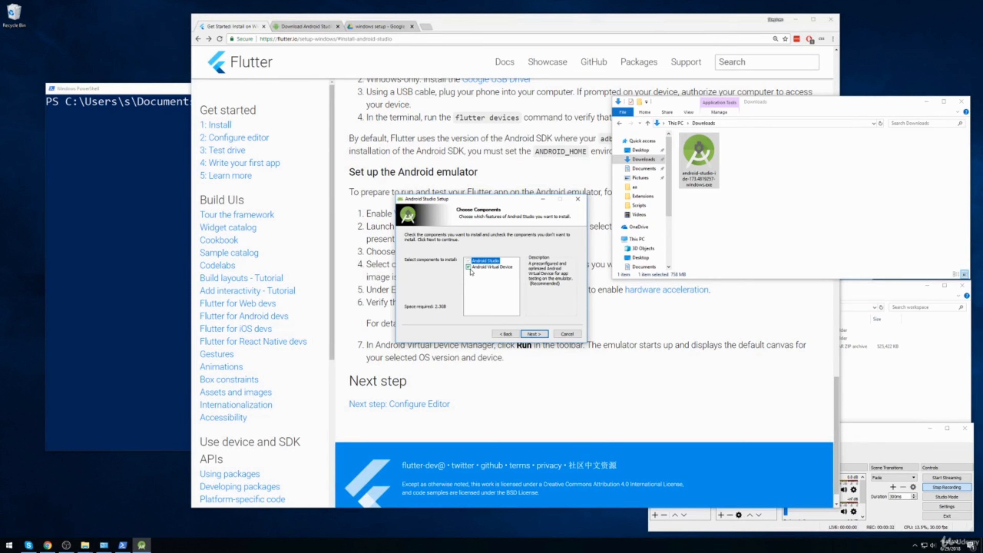
click(535, 334)
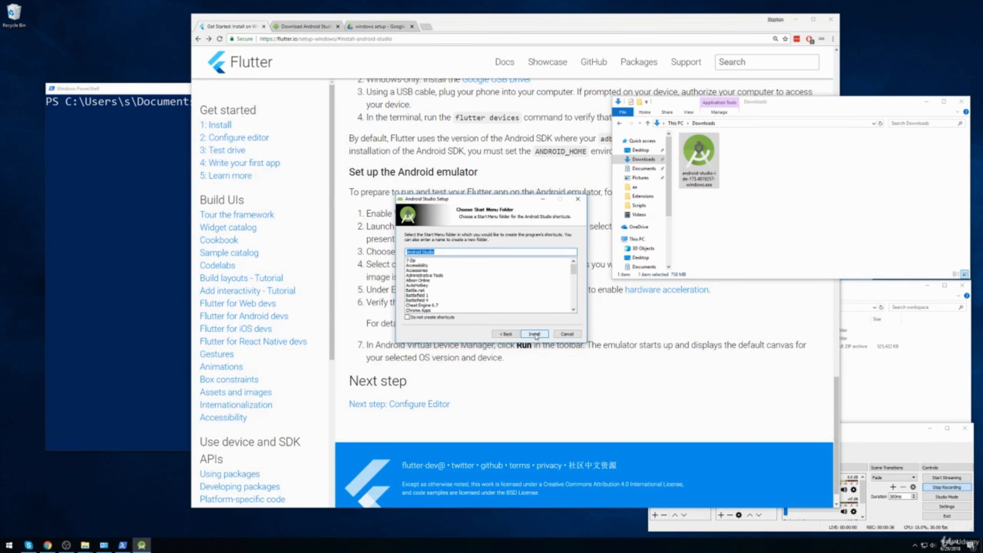
click(535, 334)
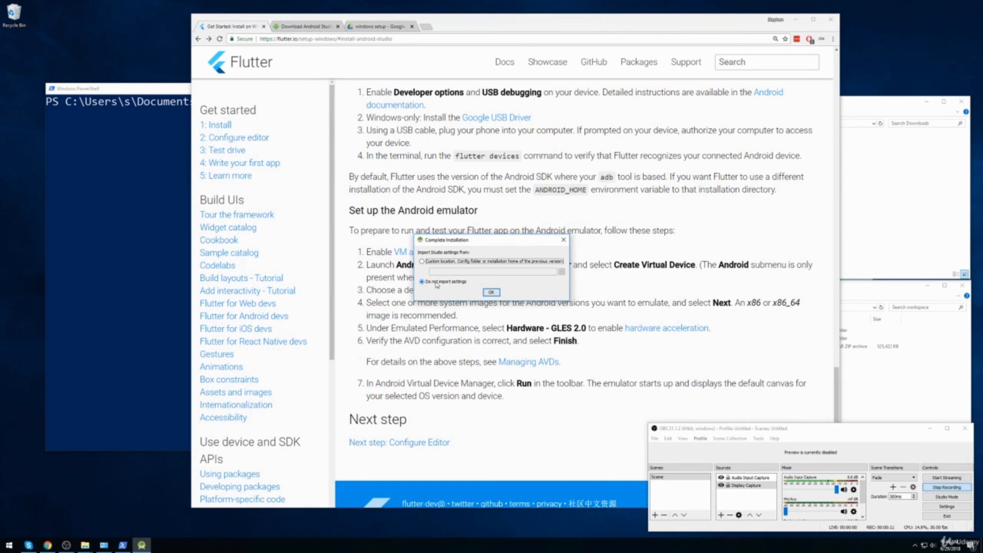
Complete the Android Studio first-run setup without importing settings, using the Standard install type and IntelliJ theme, and download the SDK components
click(492, 292)
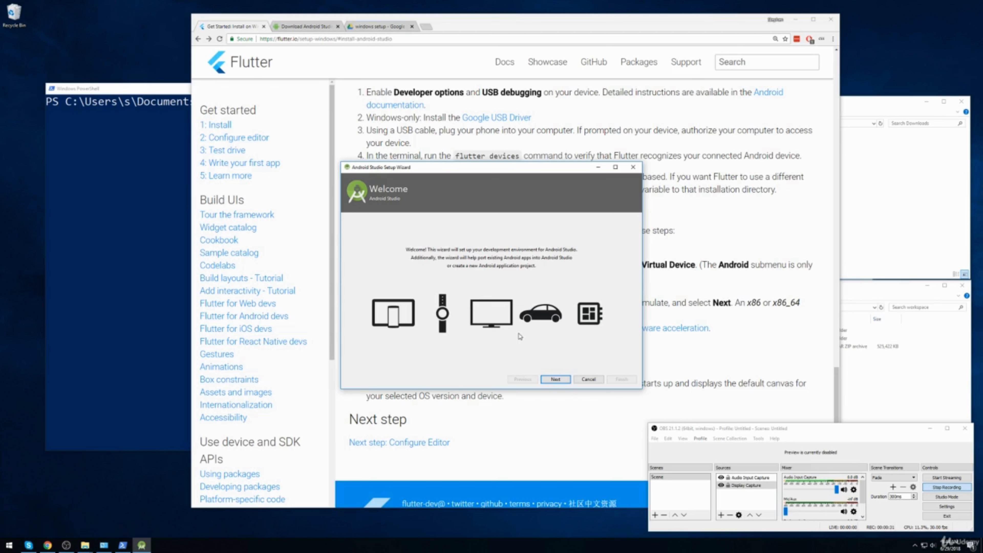
click(561, 382)
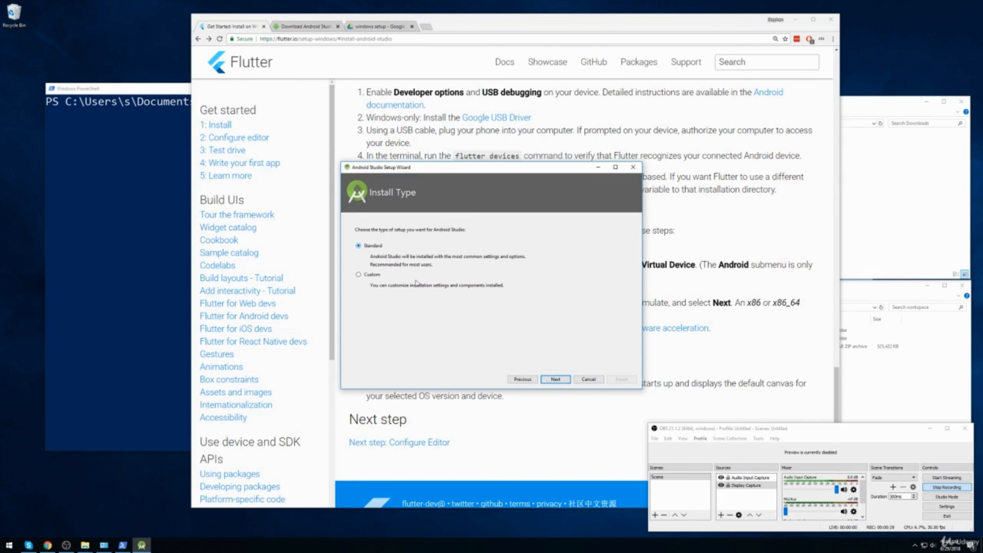
click(565, 380)
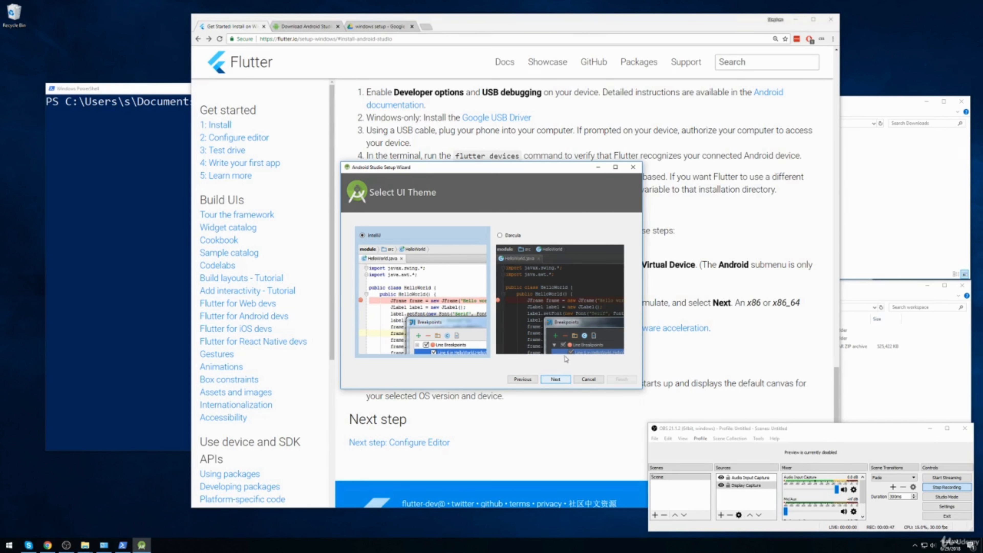
click(556, 380)
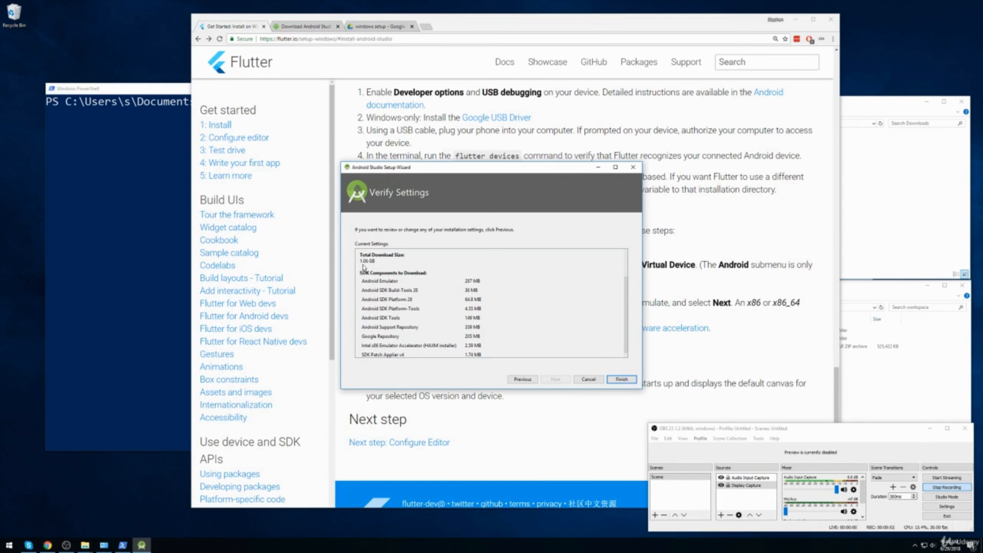
click(619, 379)
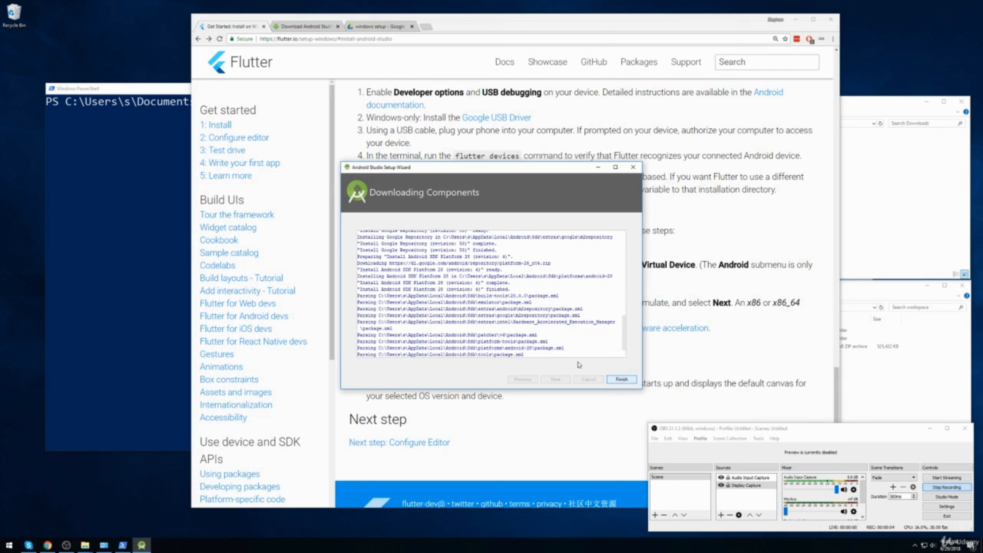
click(623, 379)
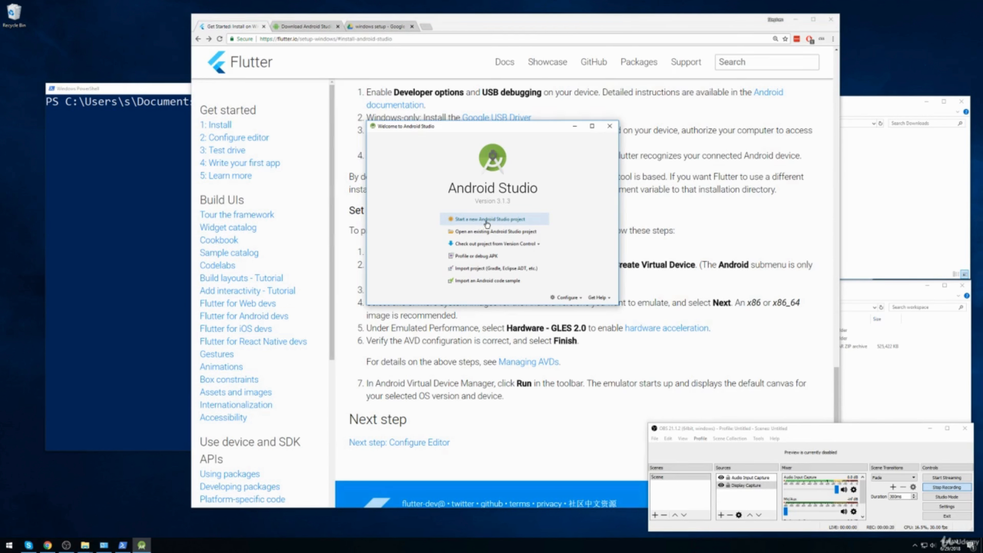
Create a new Android Studio project named My Application for Phone and Tablet with minimum SDK API 15 and an Empty Activity
click(465, 224)
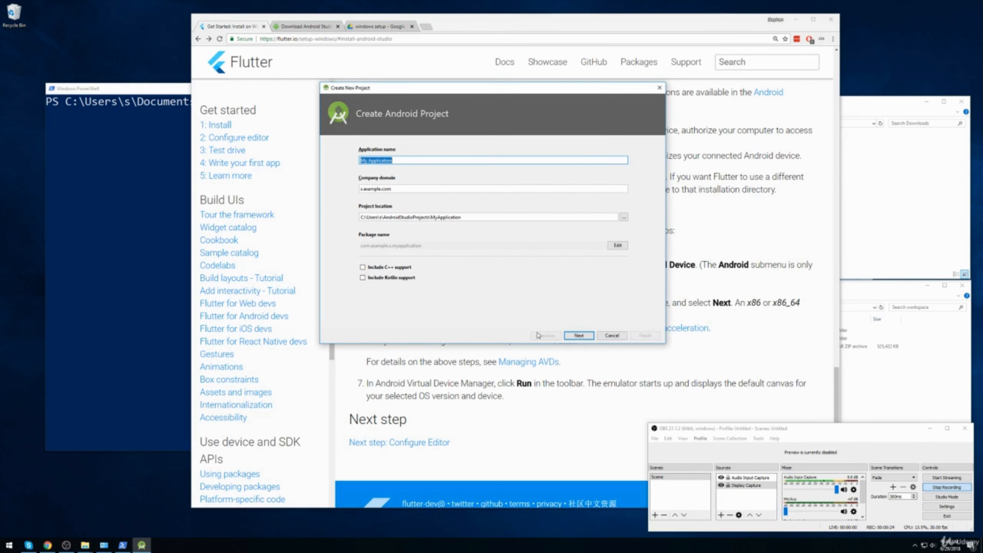
click(575, 338)
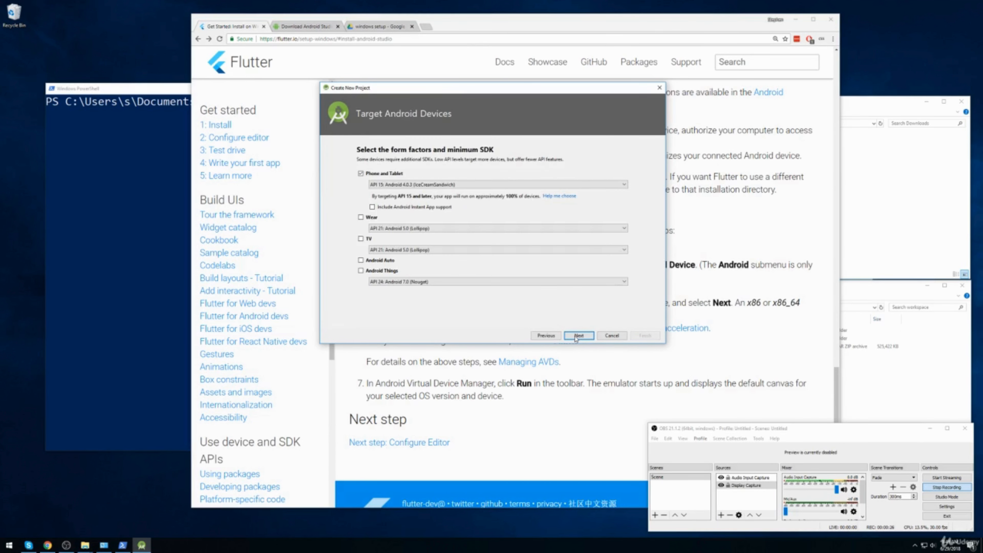
click(576, 338)
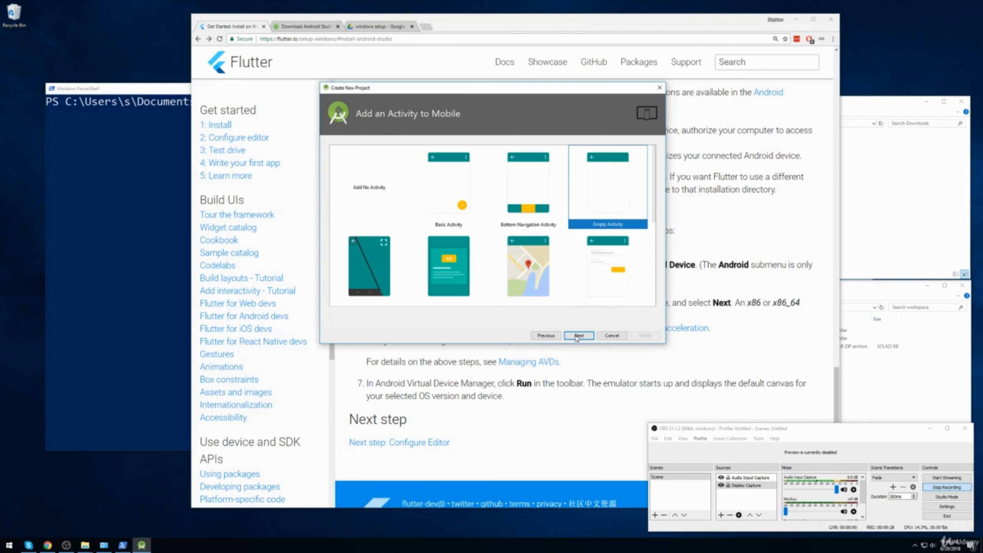
click(577, 338)
click(577, 337)
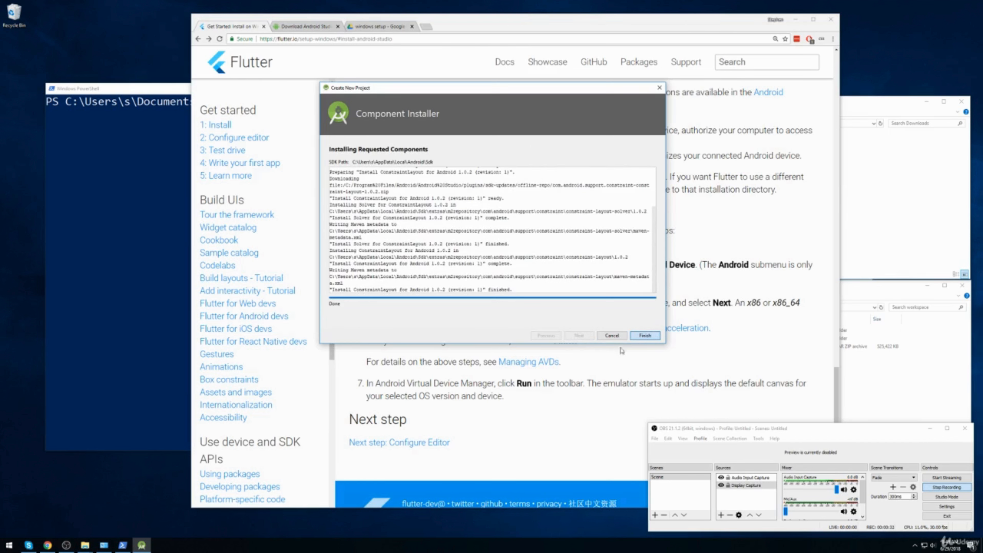
click(643, 336)
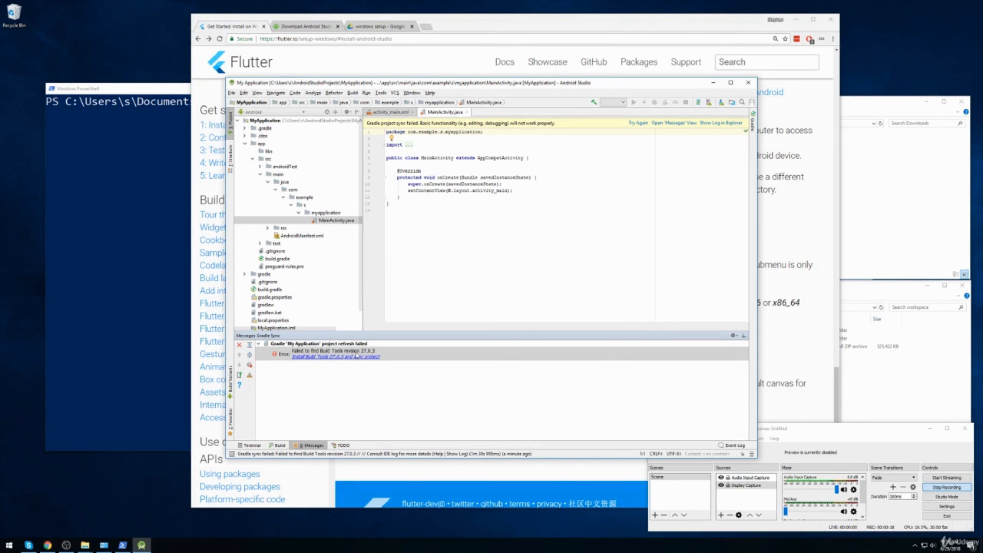
Install the missing Build Tools 27.0.3 from the Gradle sync error, accepting the SDK license, and sync the project
click(323, 359)
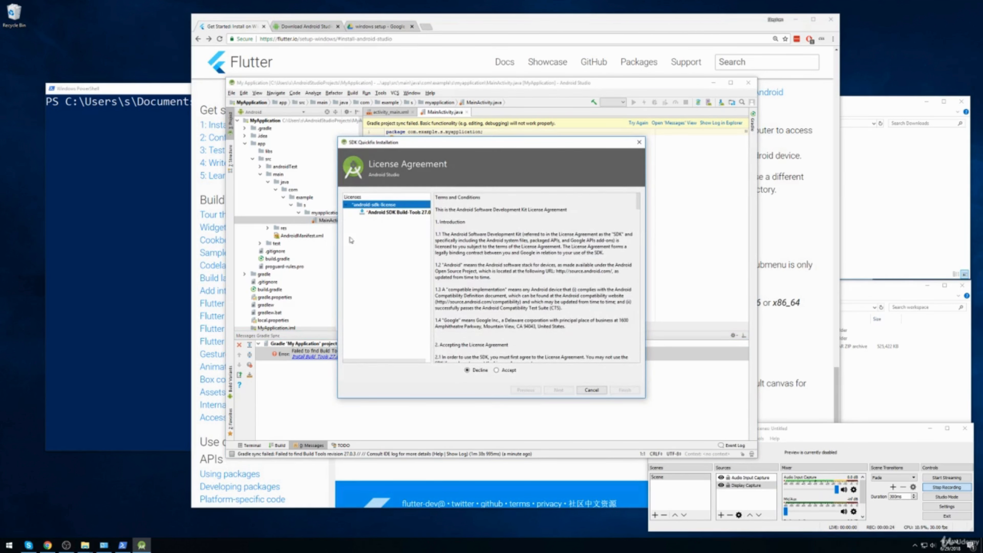
click(499, 371)
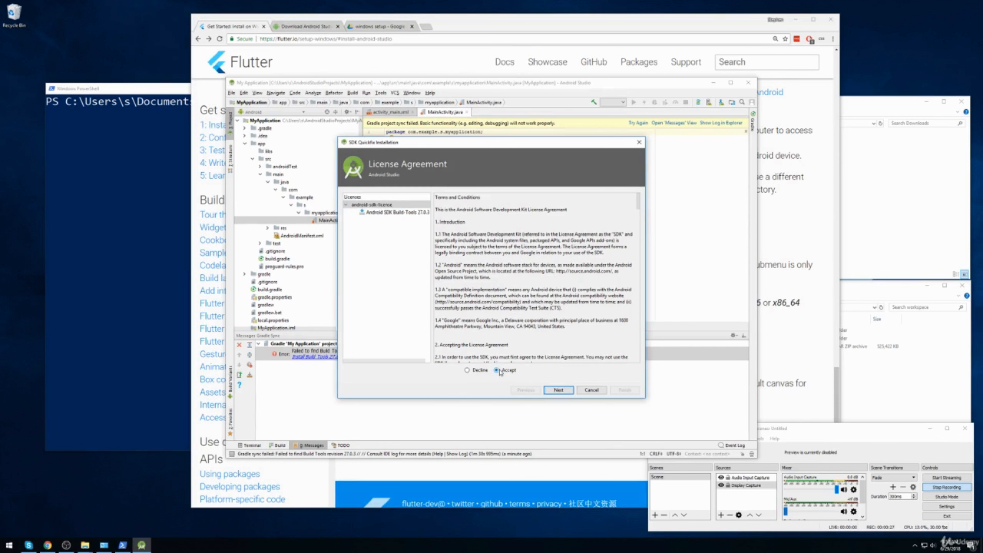
click(559, 391)
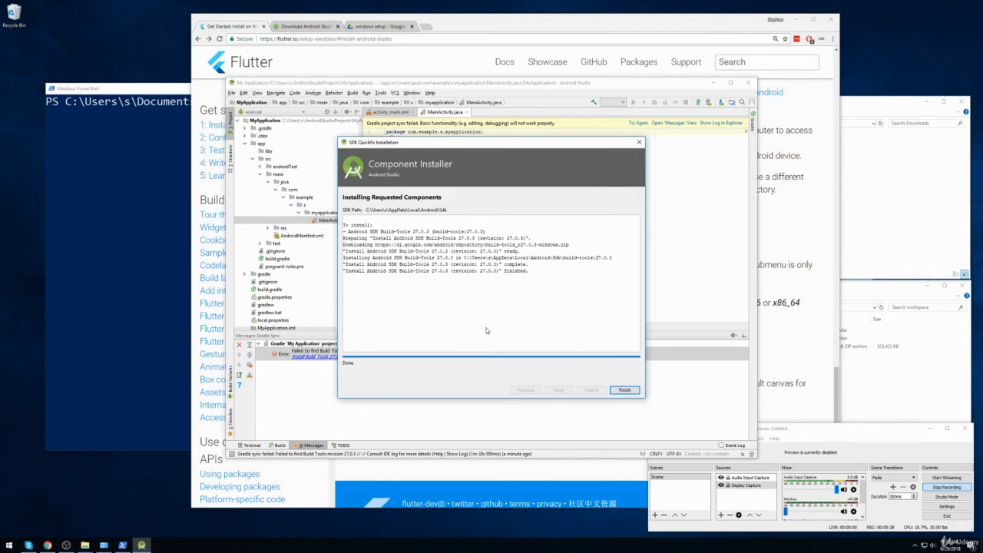
click(624, 390)
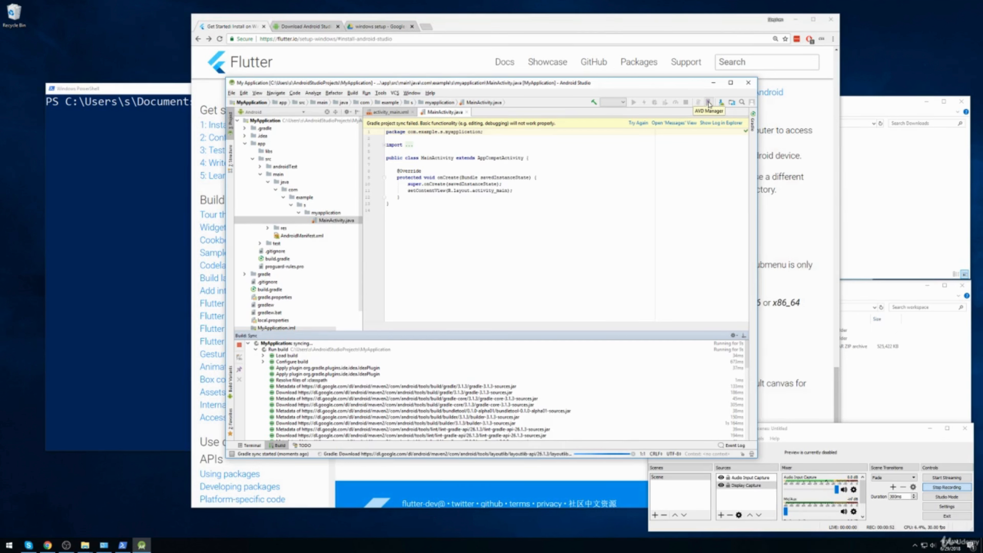
Start a new virtual device in the AVD Manager with the Nexus 5X phone as its hardware
click(709, 102)
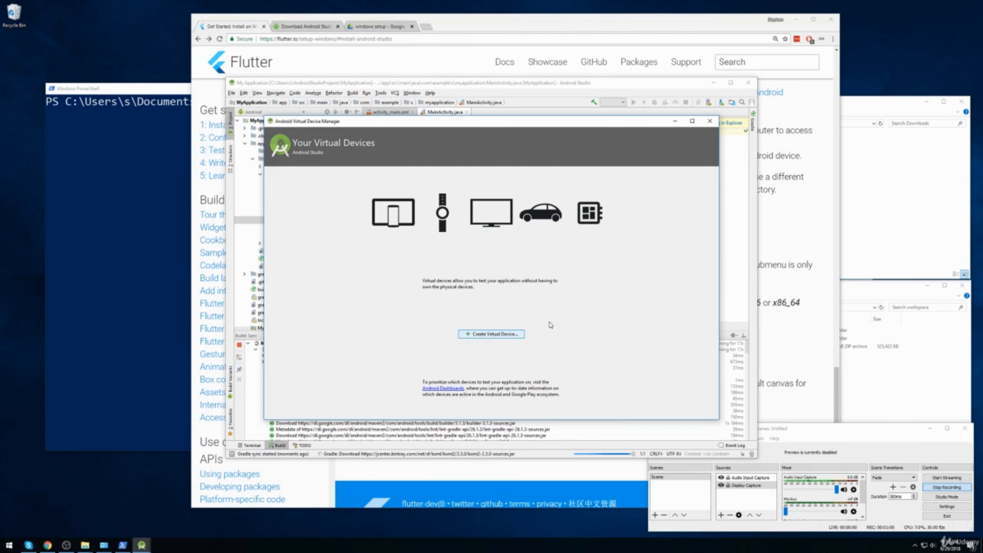
click(492, 335)
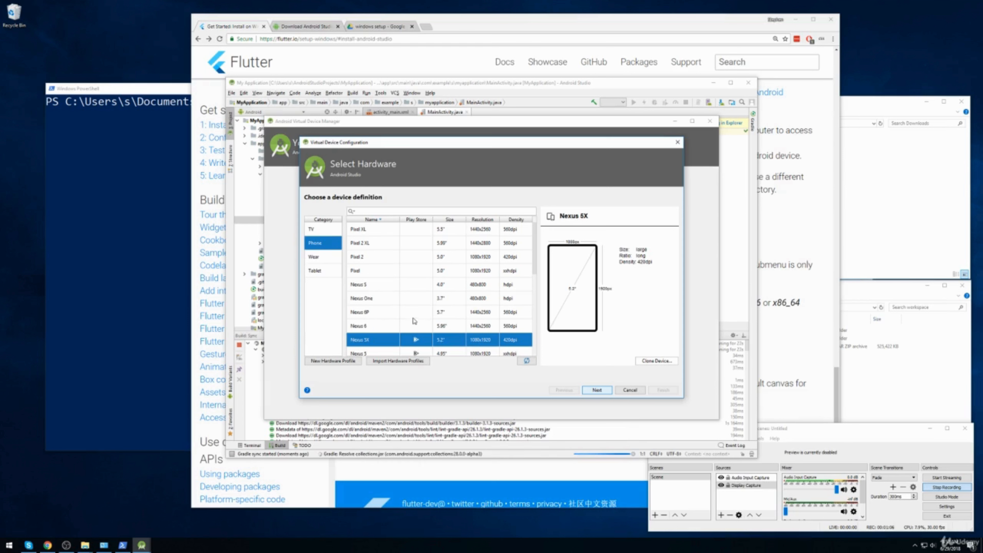
scroll(416, 316, down, 1)
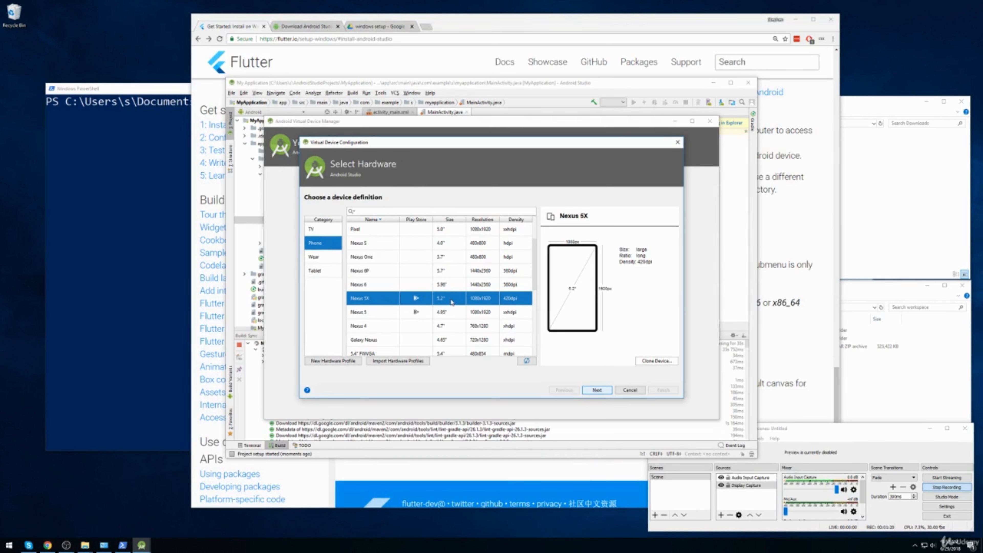
click(596, 390)
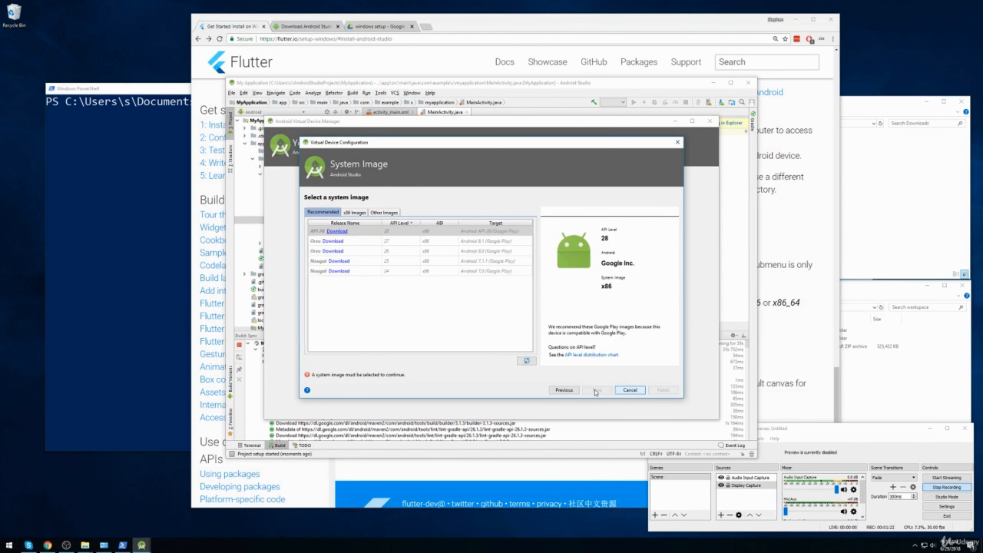
Download the API 28 x86 Google Play system image for the virtual device, accepting the SDK preview license
click(337, 232)
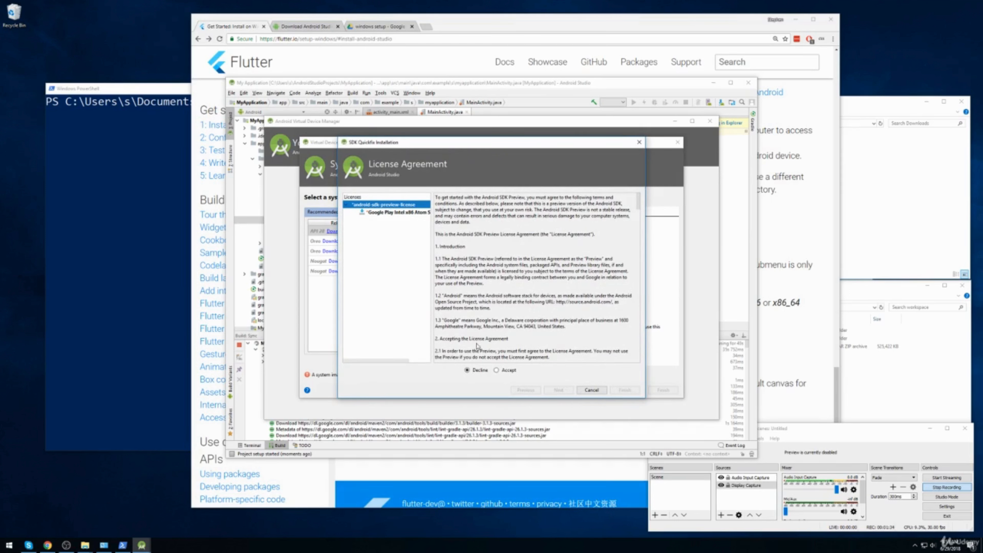
click(496, 371)
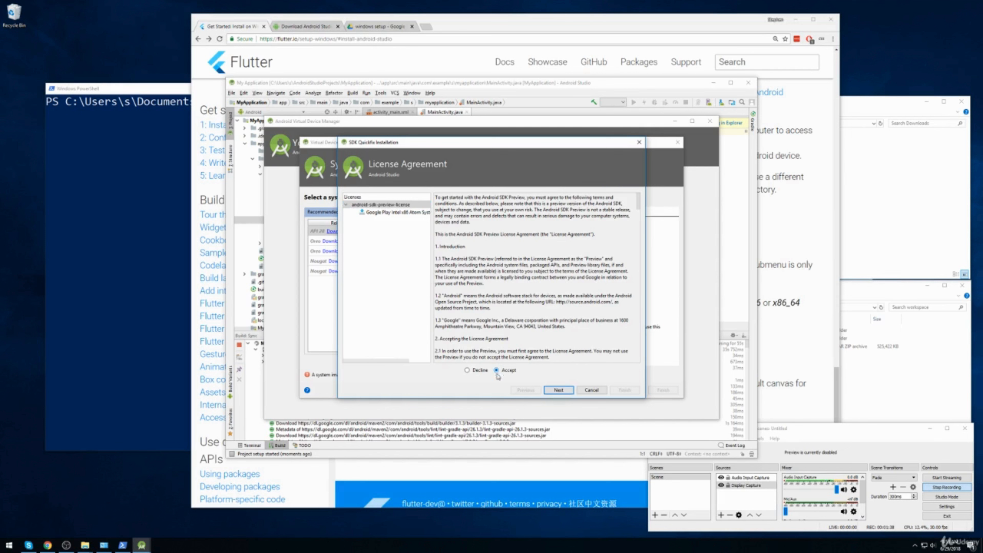
click(569, 391)
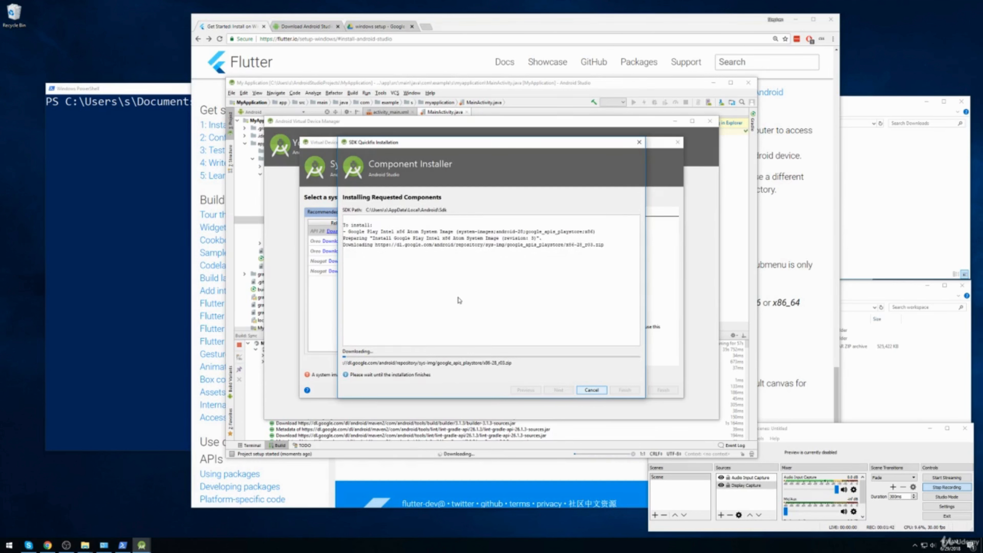
drag(441, 143, 519, 134)
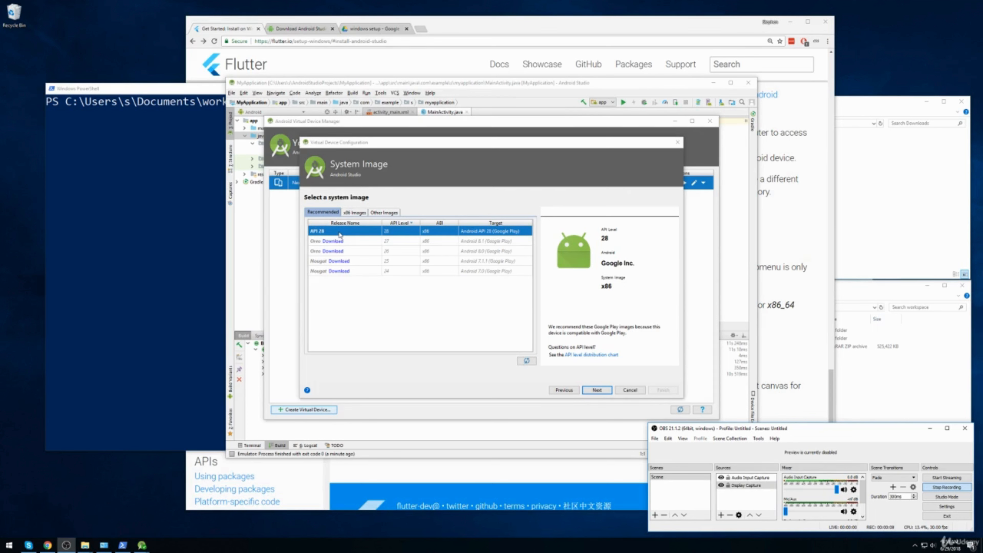
Finish the Nexus 5X virtual device with the API 28 image in portrait orientation and launch it in the emulator
click(599, 391)
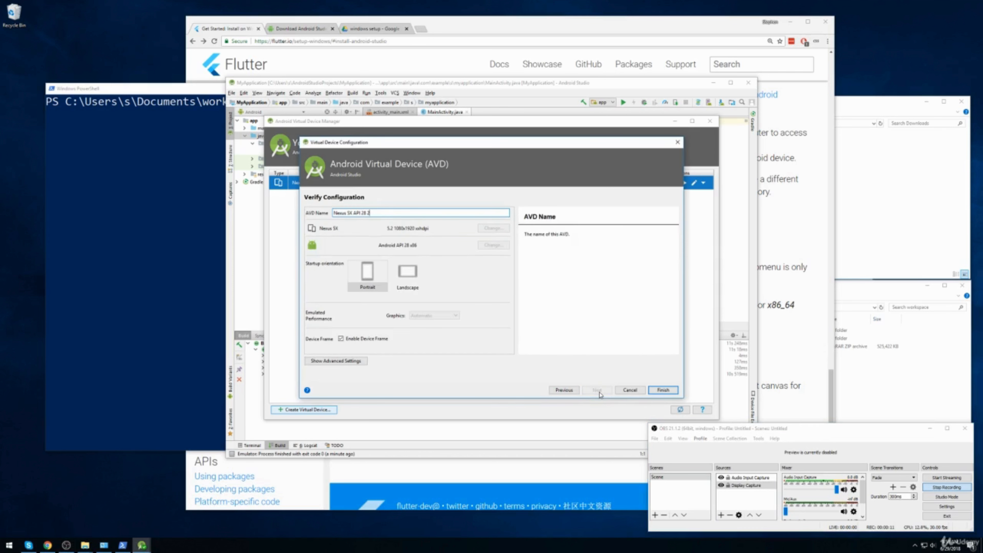
click(662, 391)
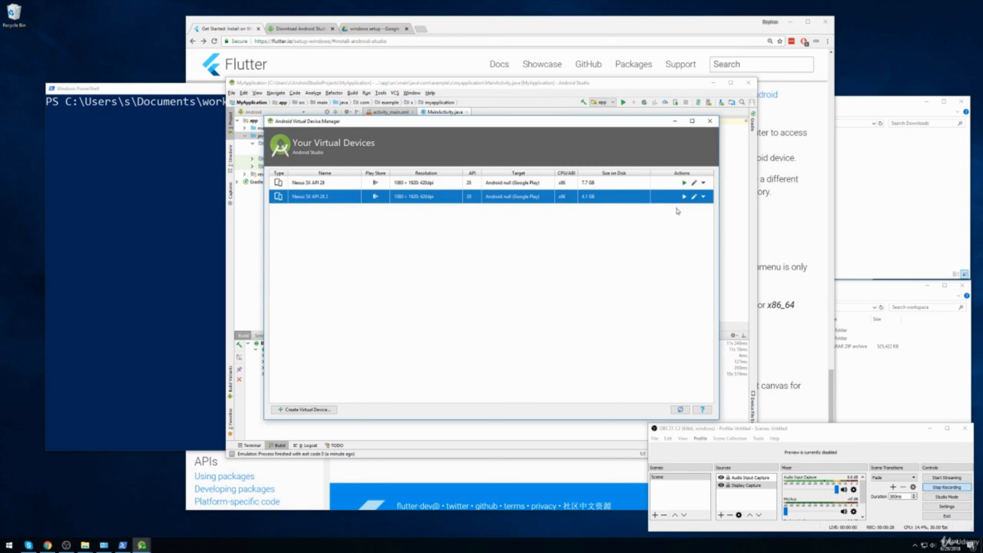
click(684, 196)
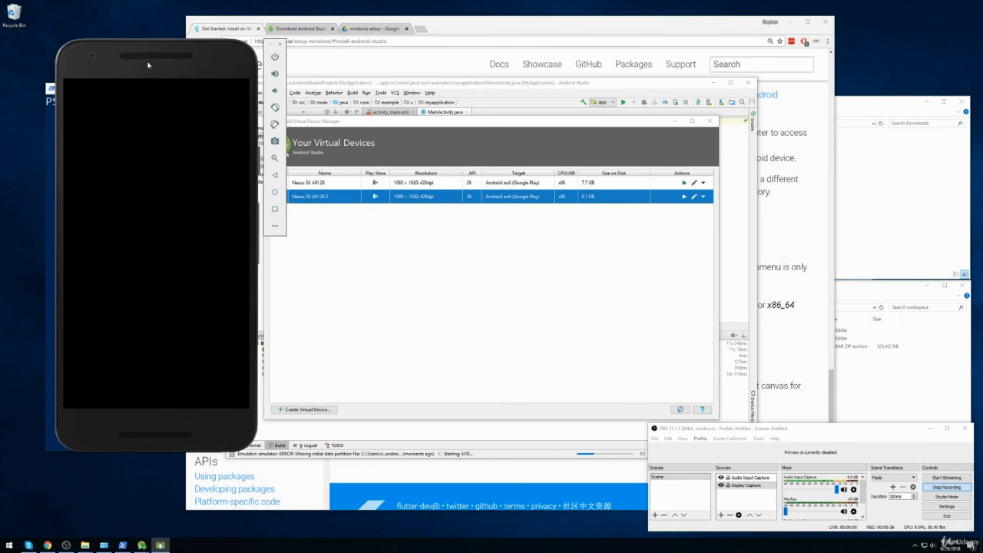
Move the emulator clear of the other windows and switch to the PowerShell window at the pics folder
drag(142, 60, 701, 75)
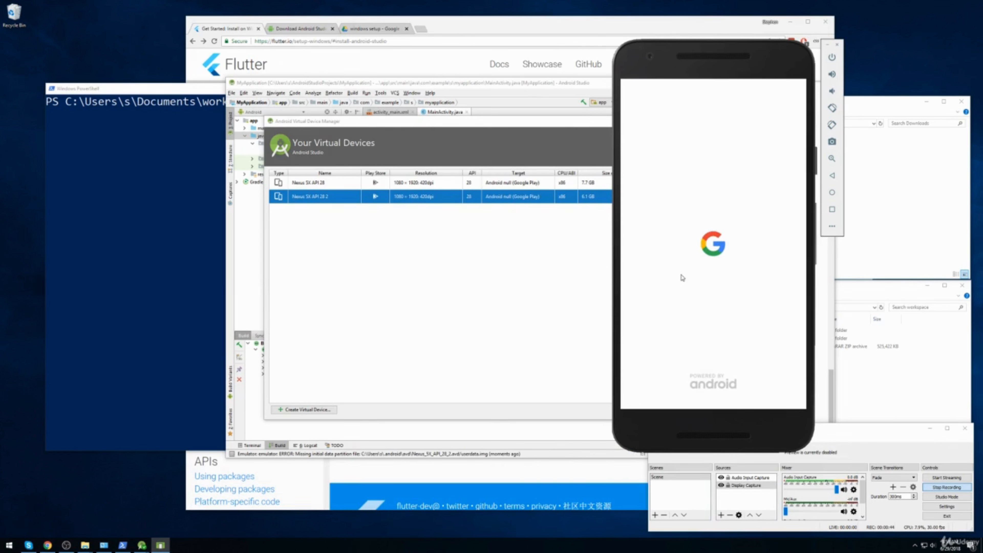
drag(675, 55, 728, 52)
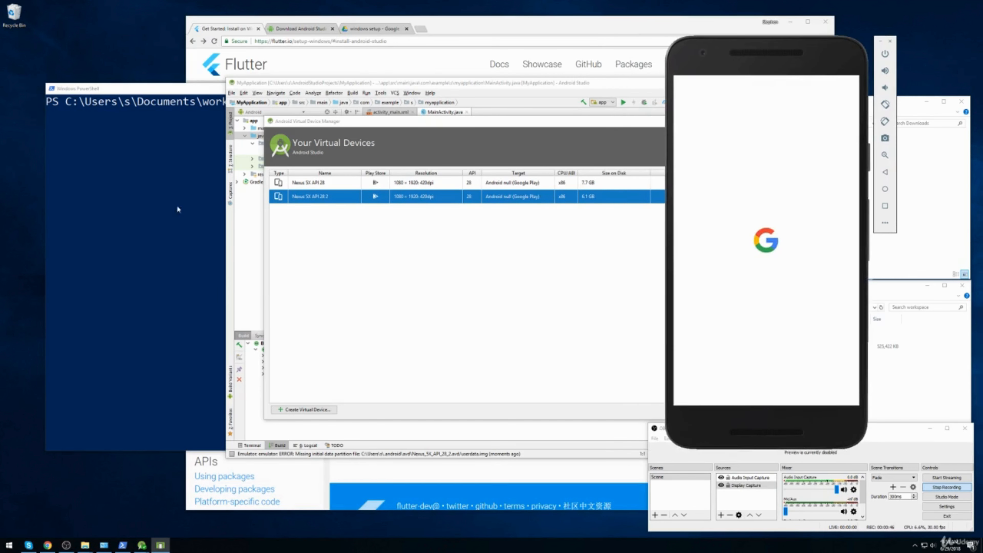
click(134, 215)
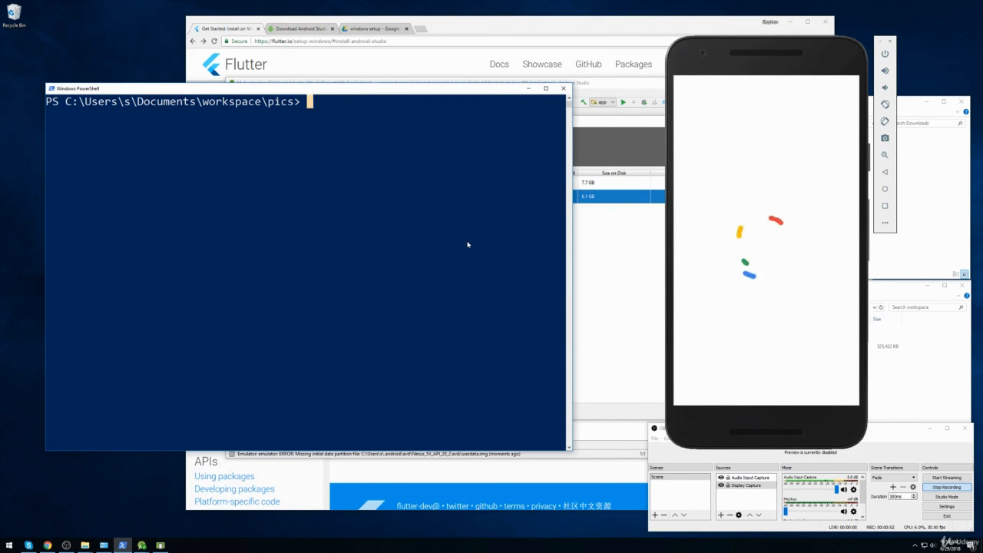
click(805, 72)
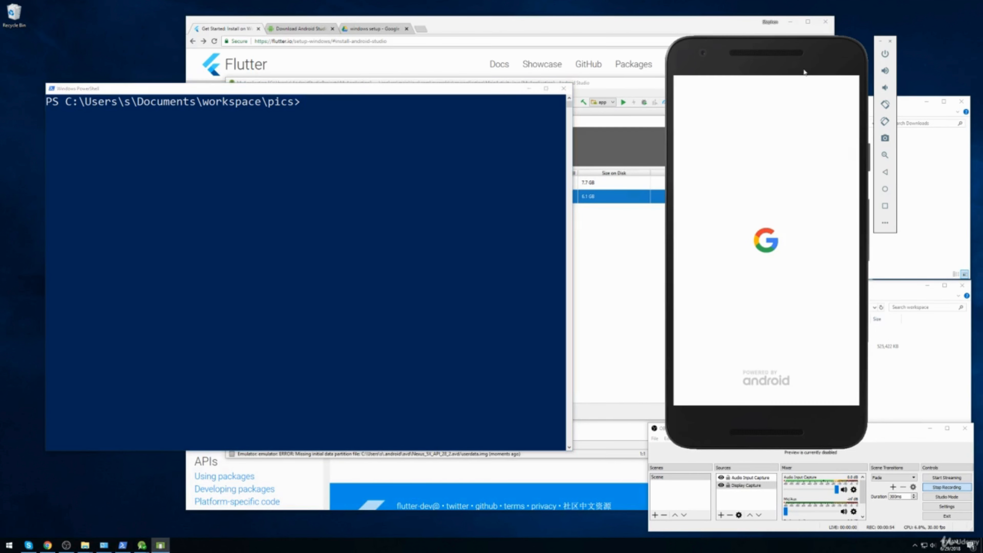
click(481, 216)
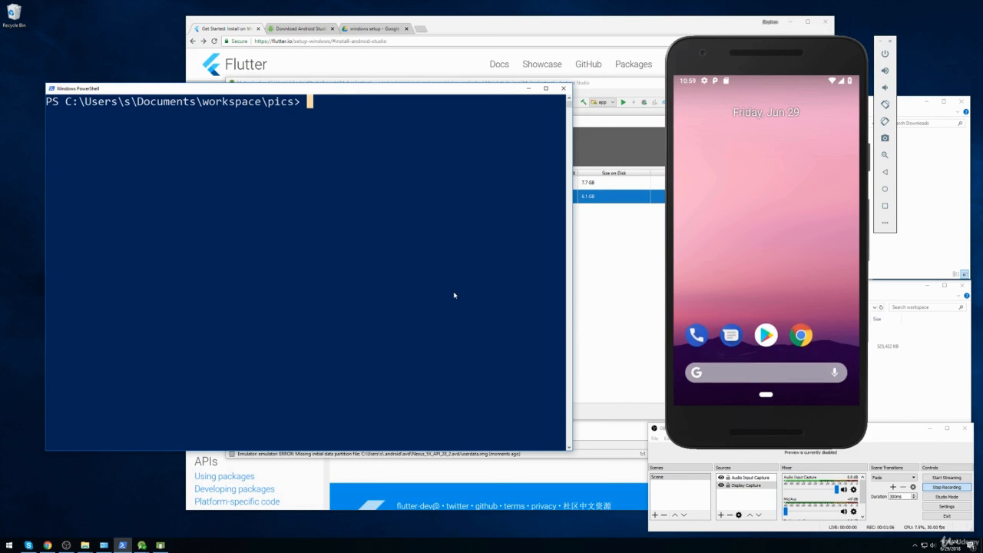
Run flutter doctor in the pics folder and review the Flutter and Android toolchain entries of its summary
text(flutter doctor)
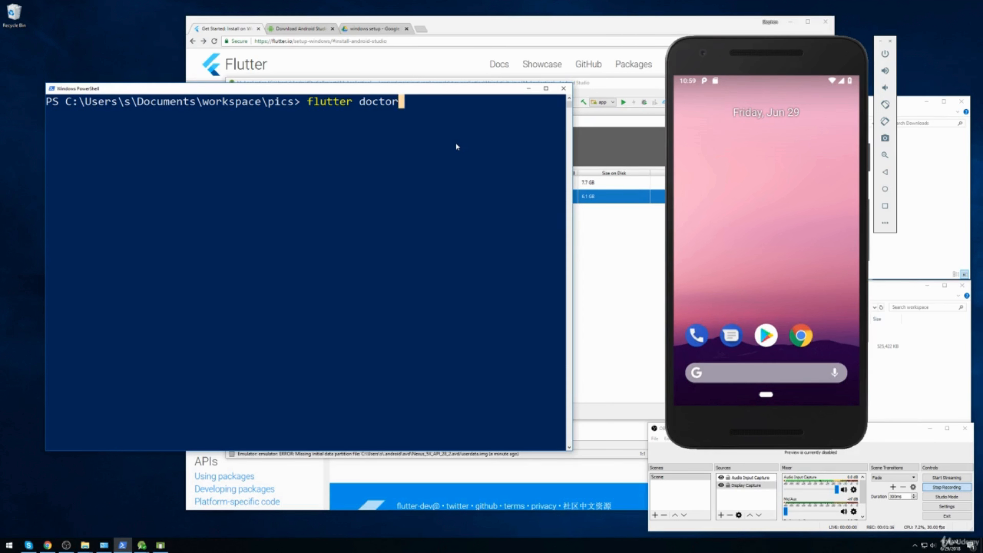
key(Return)
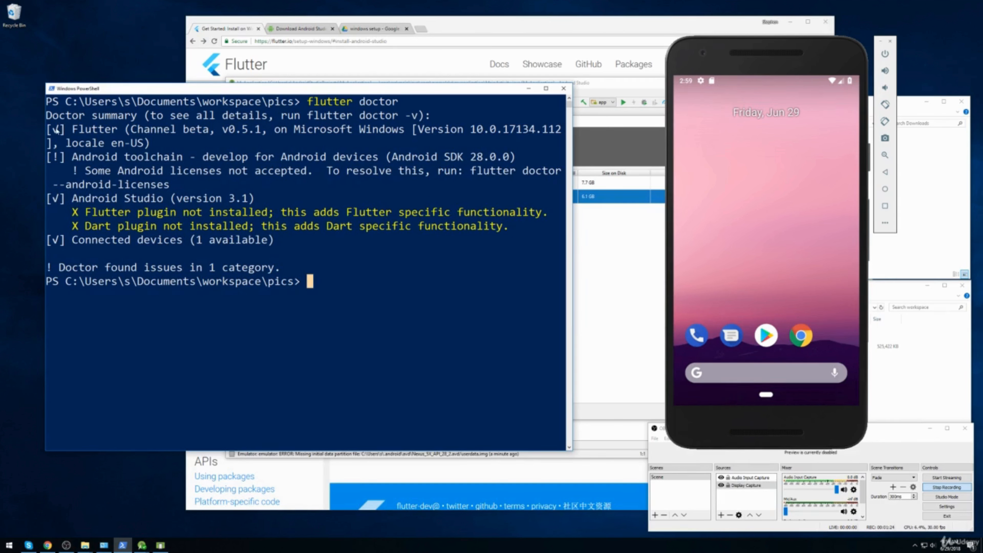
drag(55, 129, 119, 133)
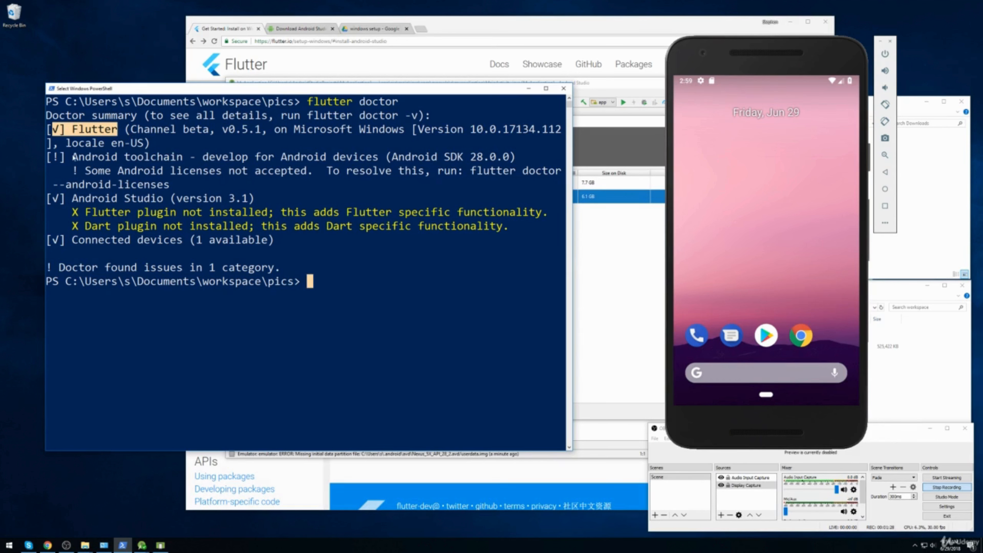
drag(50, 162, 181, 166)
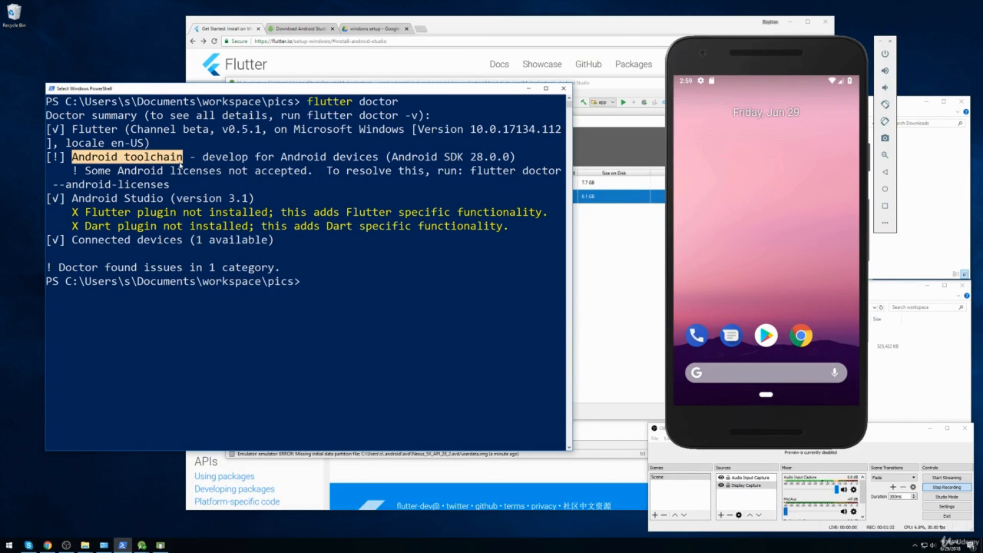
drag(64, 162, 54, 160)
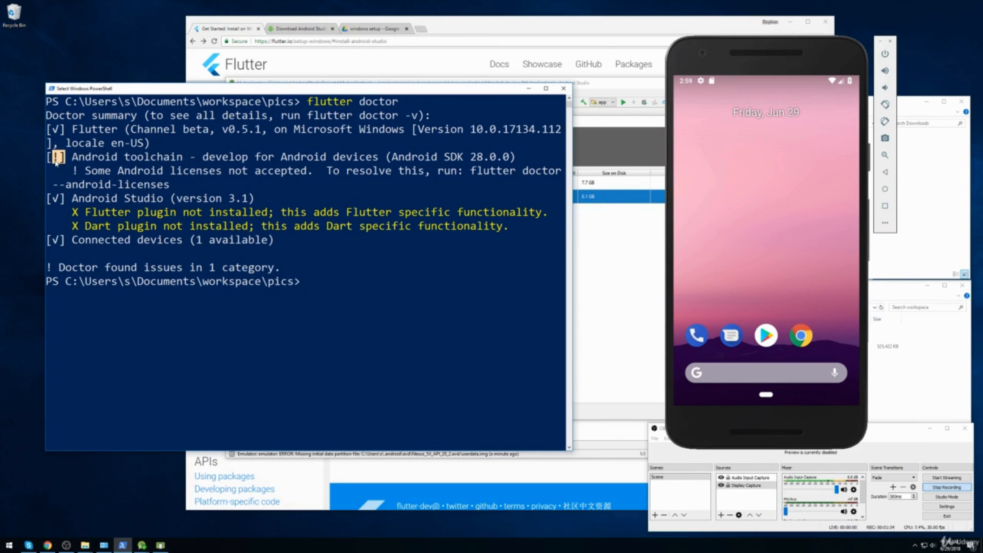
click(147, 172)
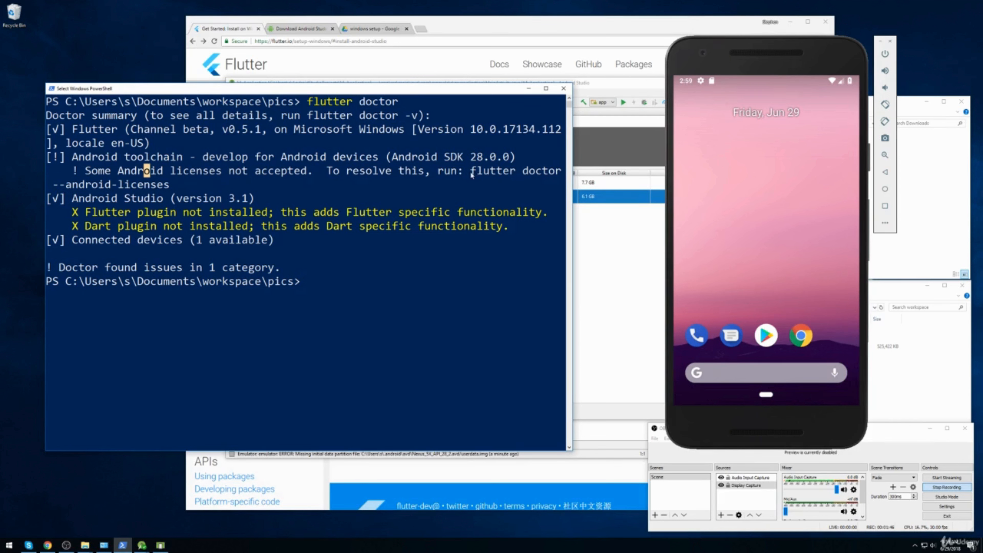
Copy the suggested command flutter doctor --android-licenses from the summary and run it at the prompt
drag(471, 175, 170, 190)
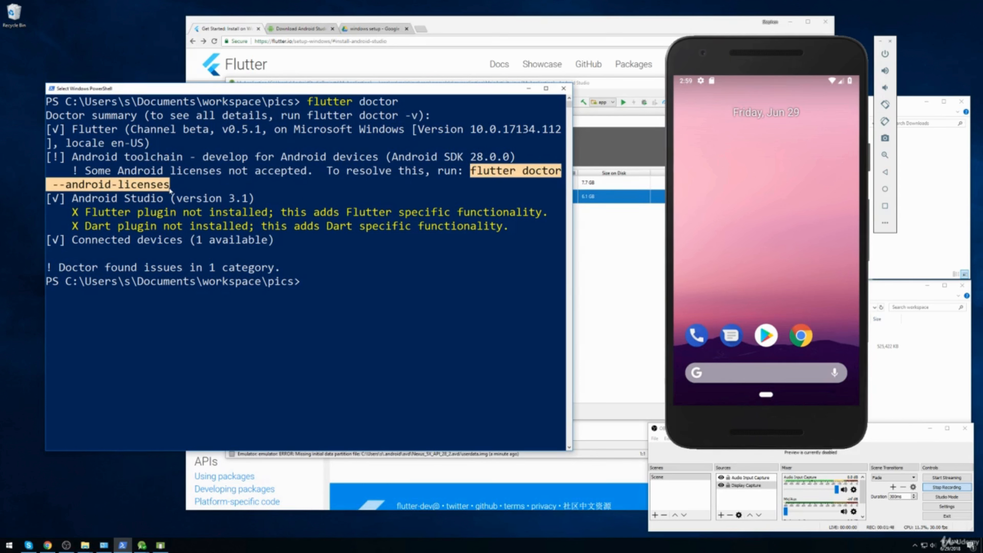
key(ctrl+c)
click(329, 293)
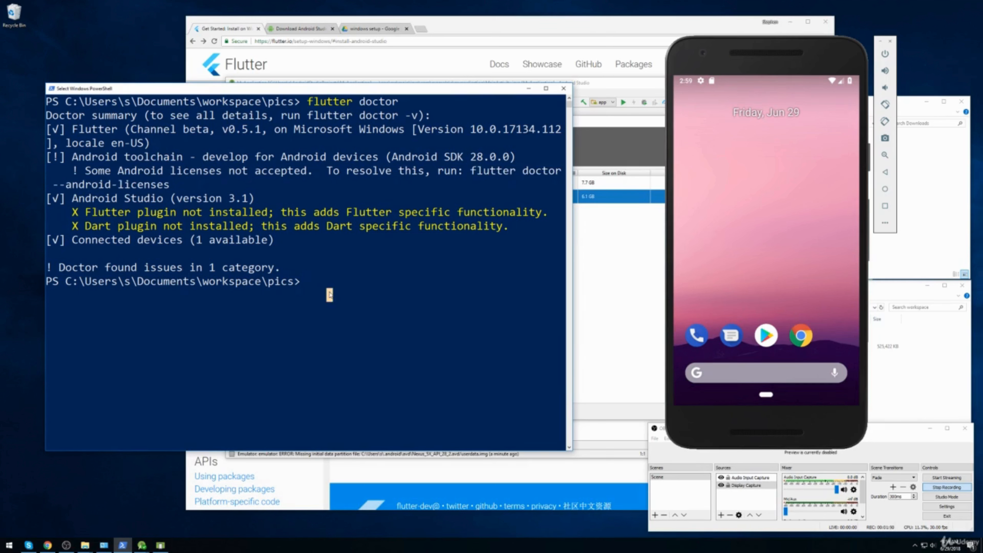
key(ctrl+v)
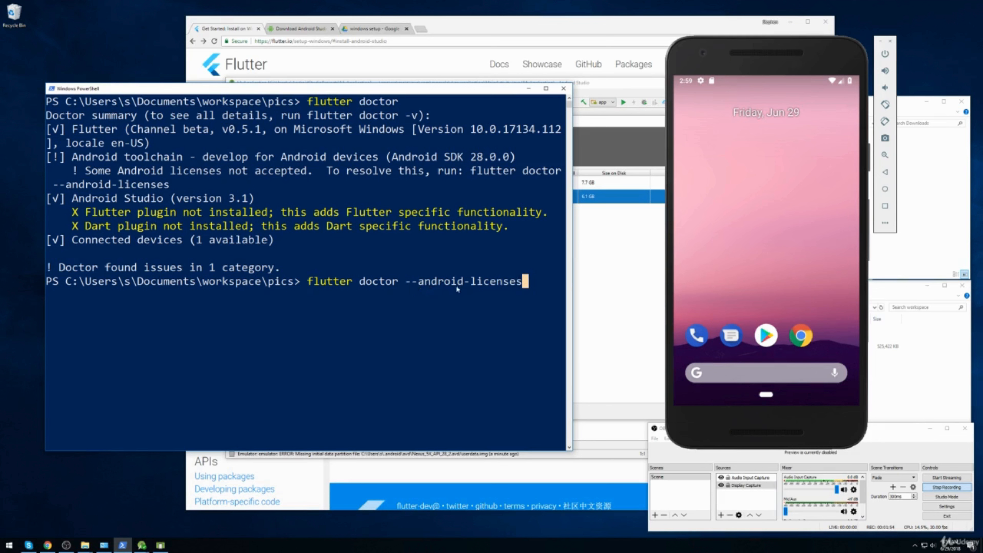
key(Return)
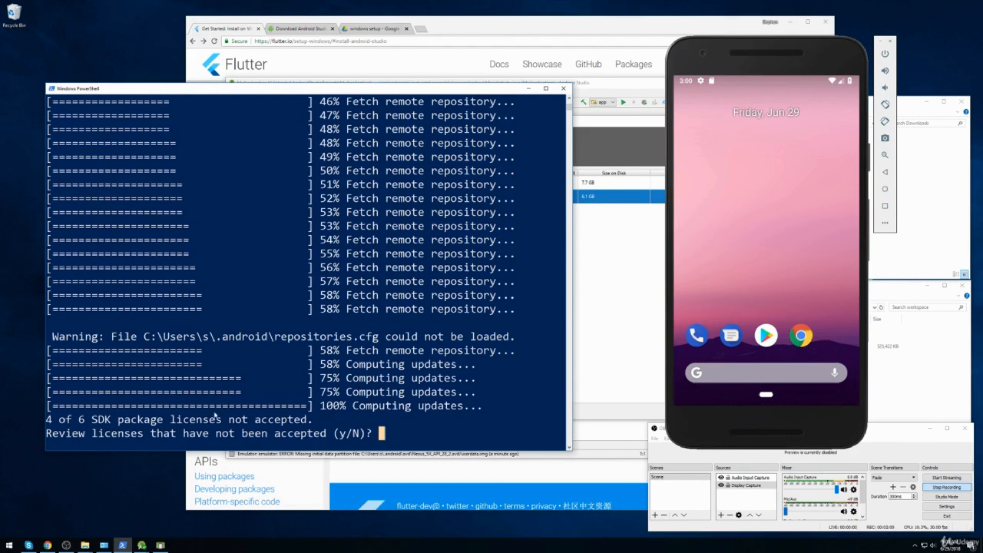
Review the outstanding Android SDK package licenses and accept each one with y
text(y)
key(Return)
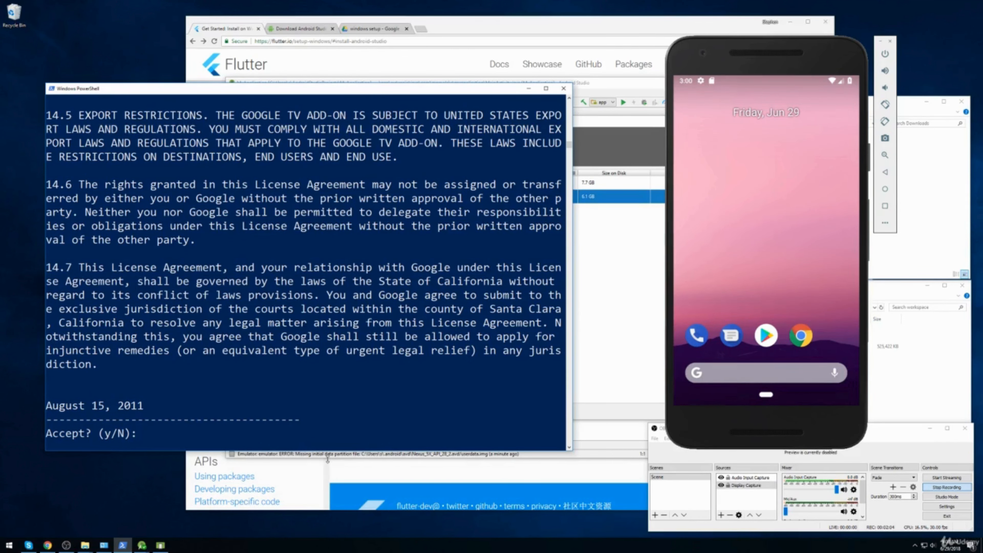
text(y)
key(Return)
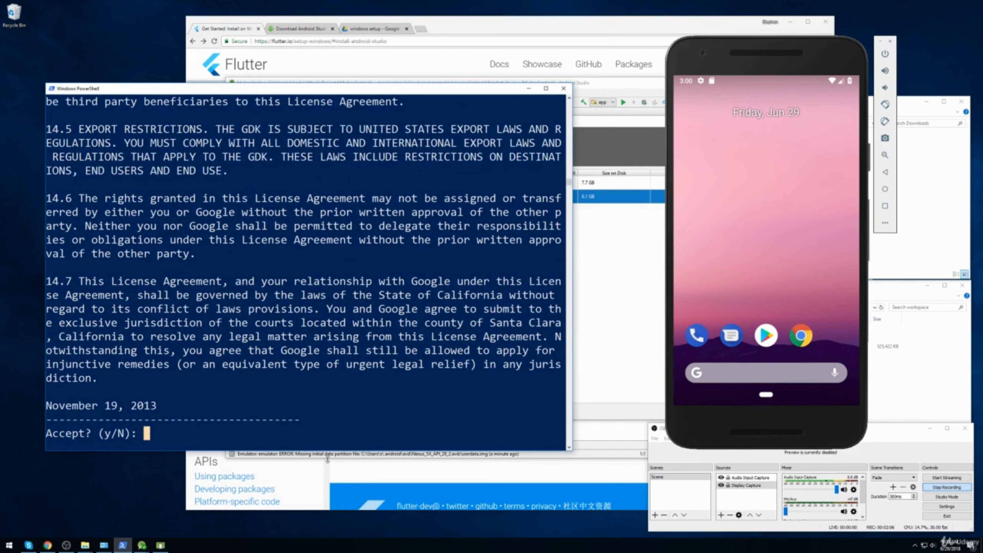
text(y)
key(Return)
text(y)
key(Return)
text(y)
key(Return)
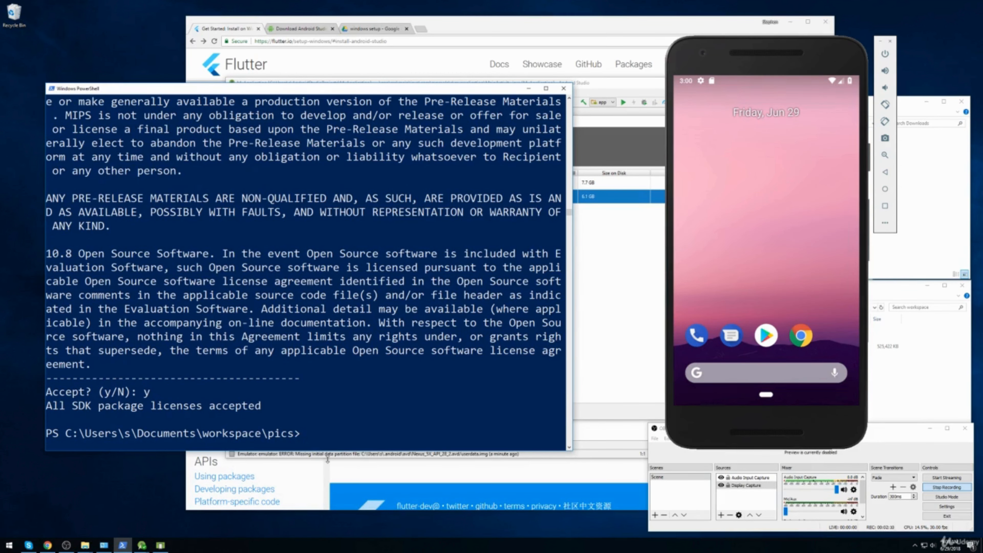
Rerun flutter doctor, then run flutter devices and examine the connected emulator's entry
text(flutter doctor)
key(Return)
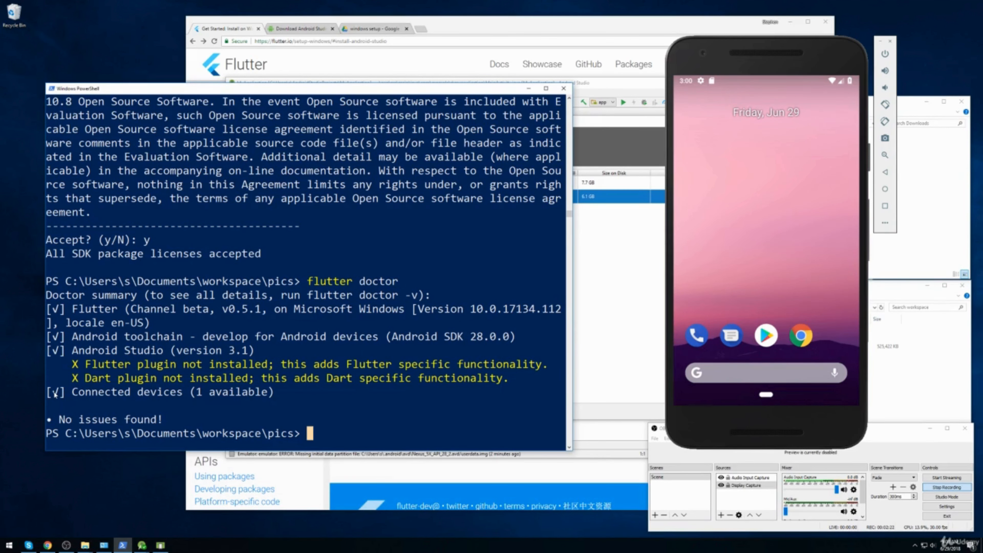
text(flutter devices)
key(Return)
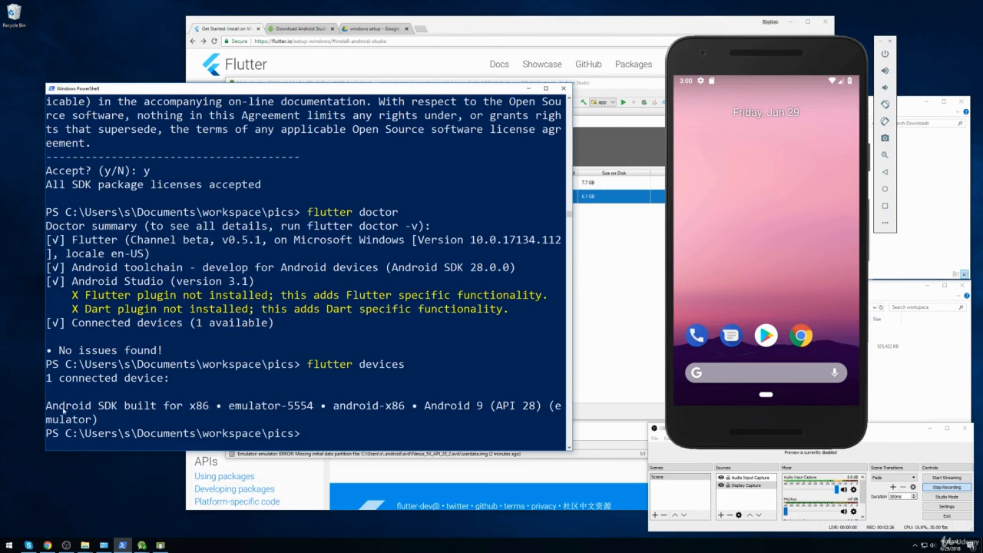
drag(46, 406, 205, 414)
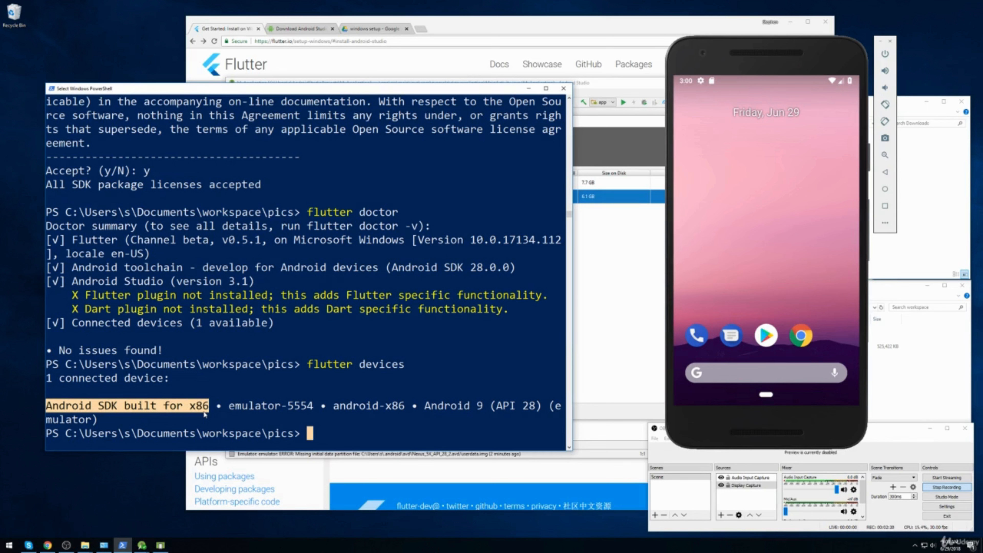
drag(334, 411, 191, 413)
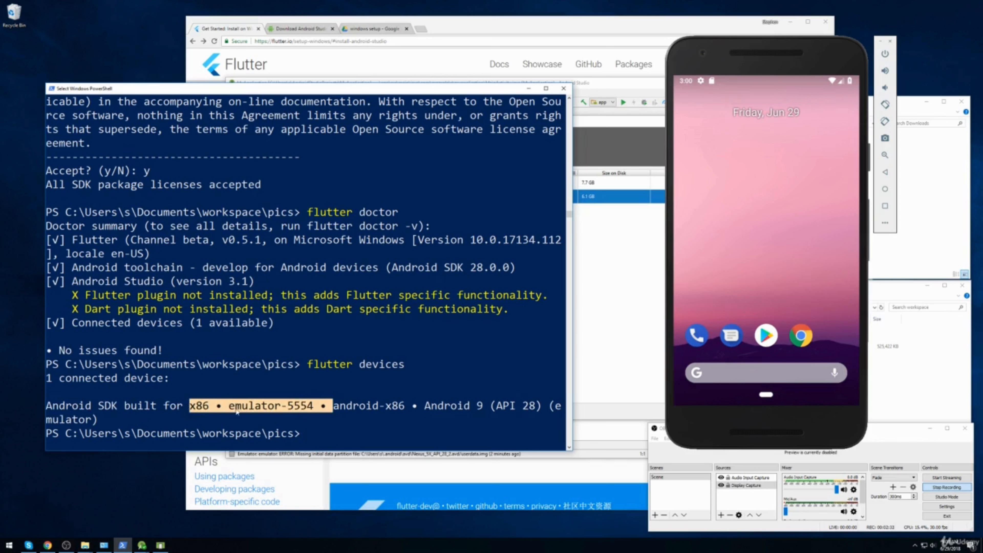
click(318, 401)
click(347, 429)
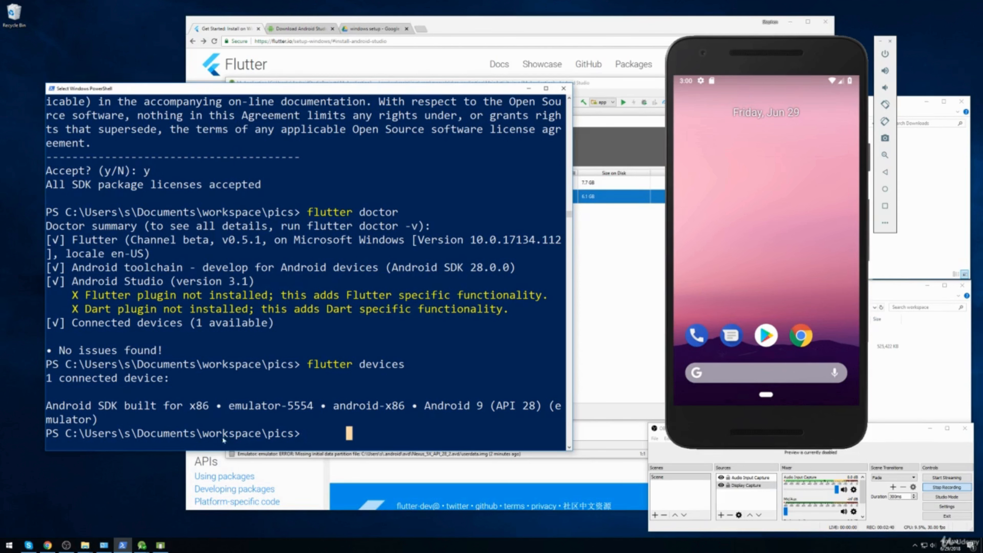
Launch the pics project on the emulator from its project folder with flutter run
drag(271, 435, 300, 434)
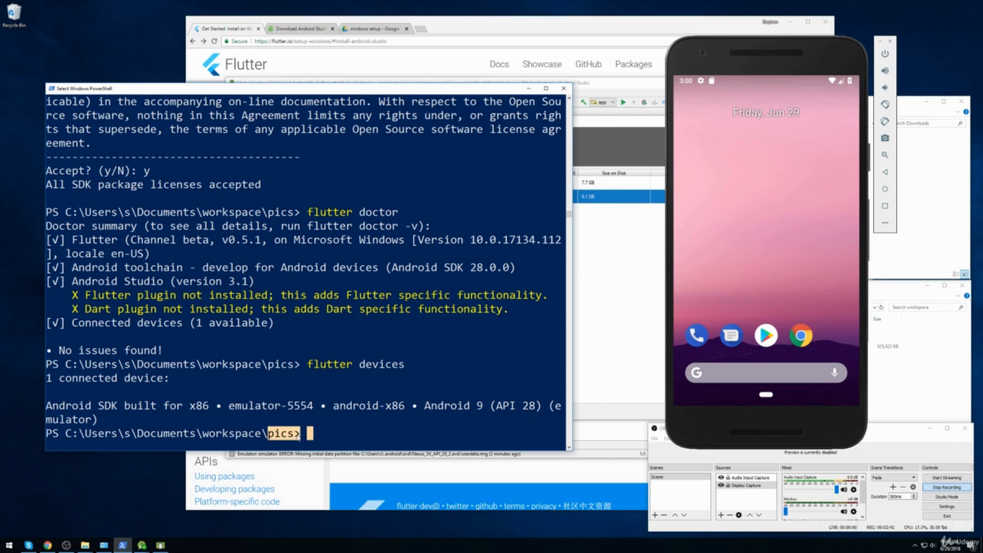
click(346, 437)
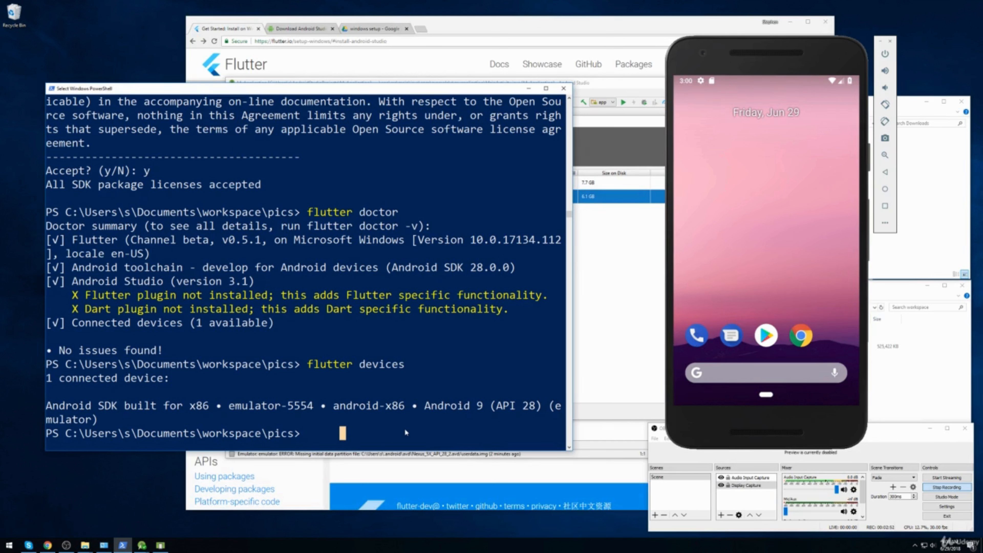
text(flutter run)
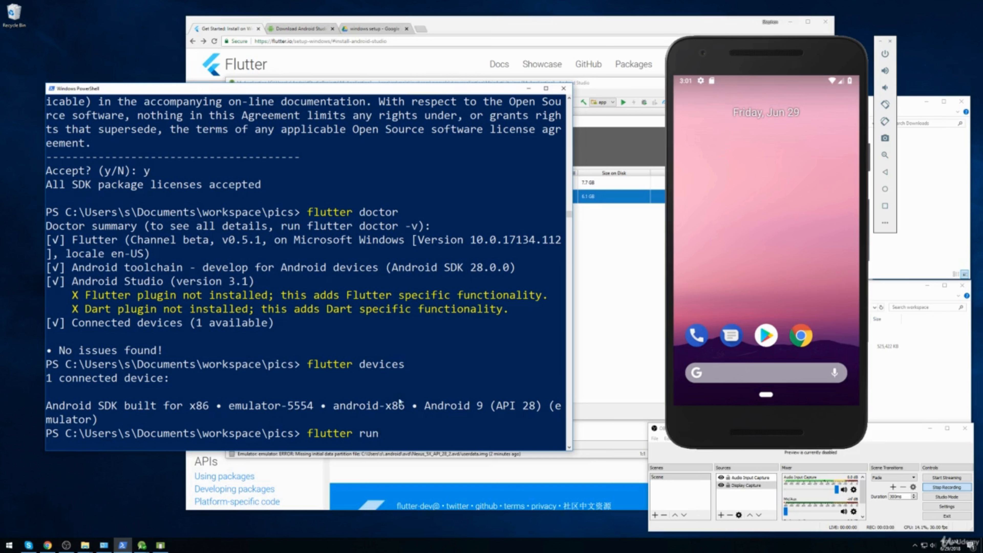
click(823, 202)
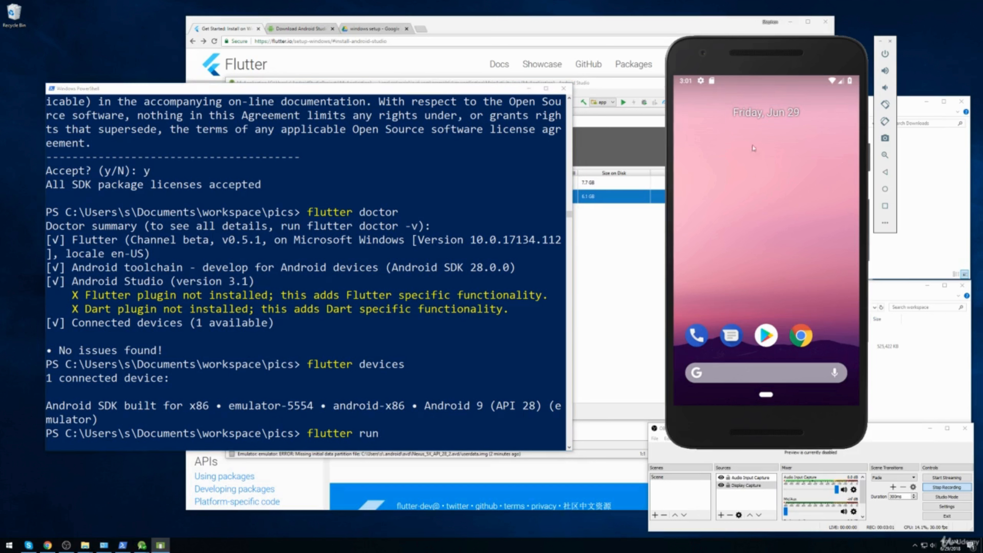
click(422, 273)
key(Return)
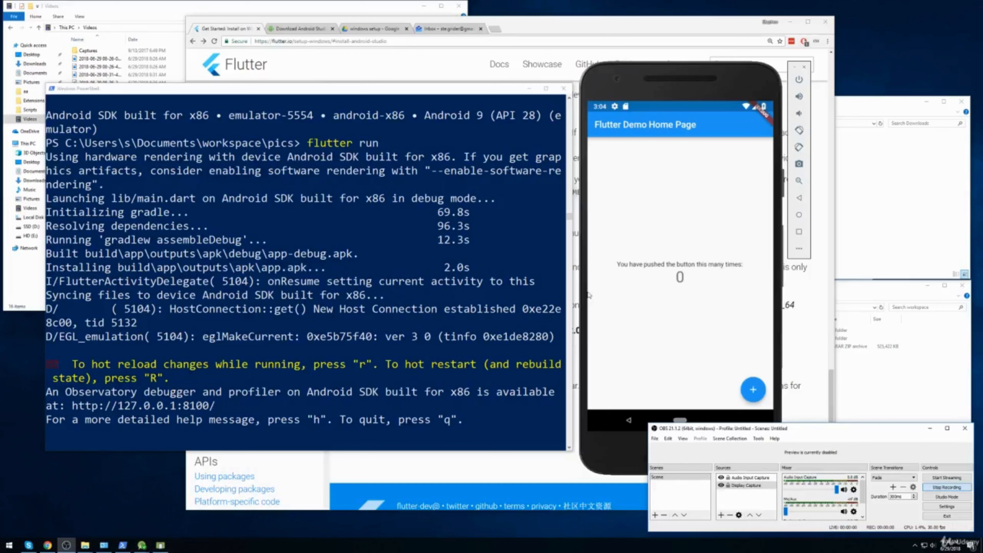
Review the flutter run command and its build output in the terminal
click(412, 341)
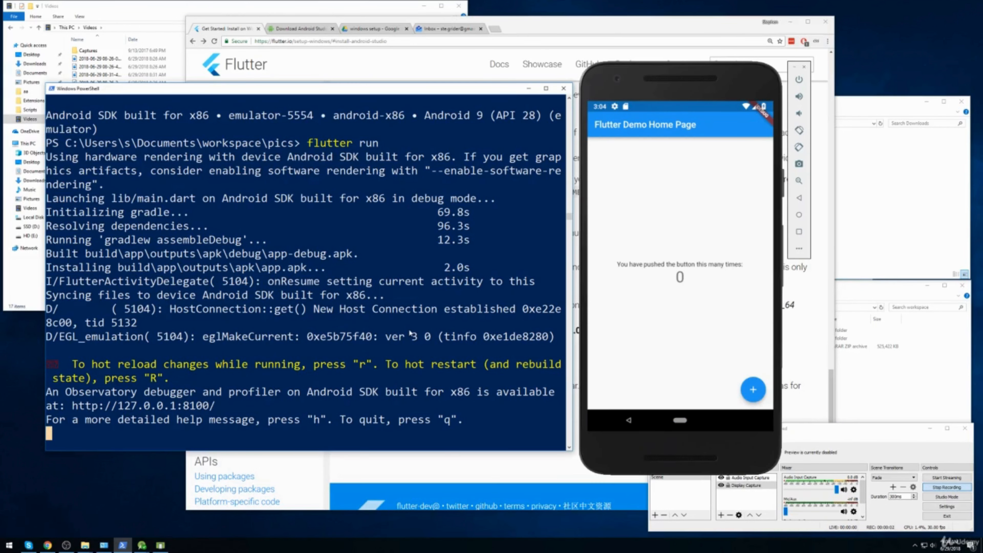
drag(300, 150, 386, 147)
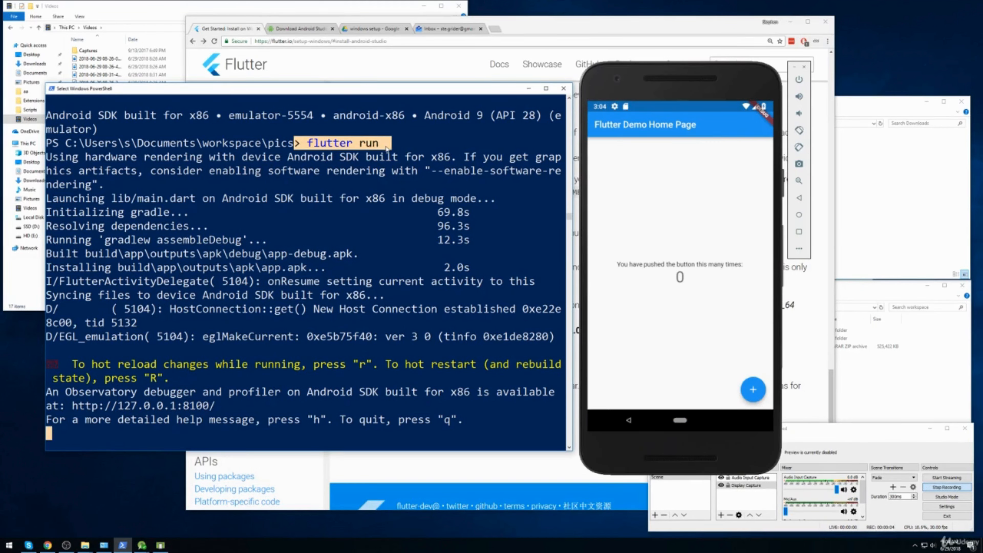
click(212, 326)
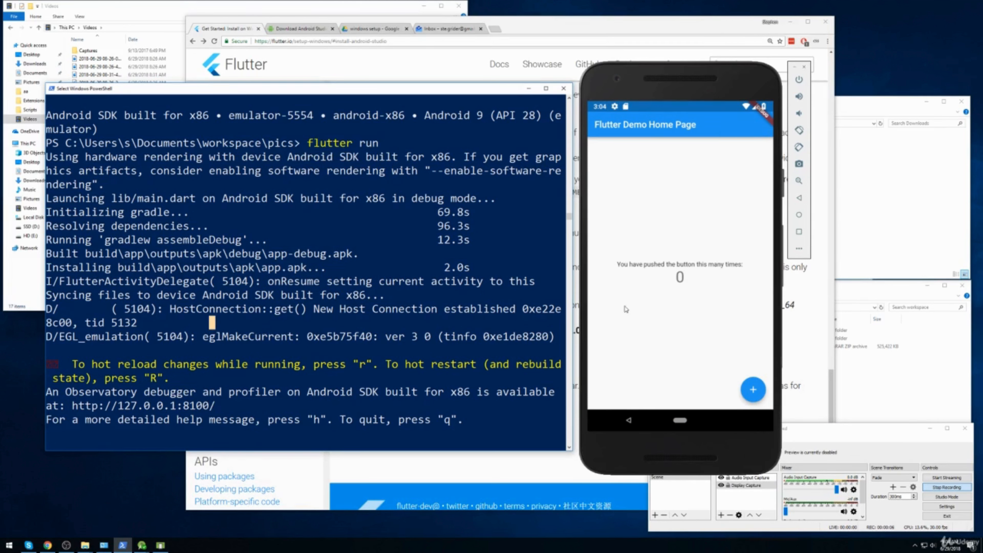
Test the Flutter demo app in the emulator by increasing its counter to 10
click(649, 309)
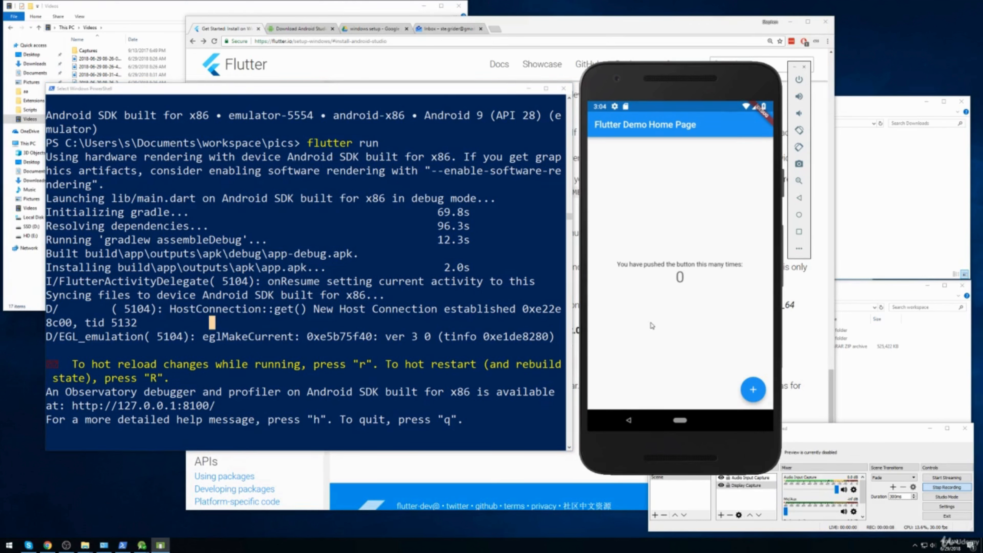
click(751, 393)
double_click(752, 394)
double_click(753, 394)
double_click(753, 395)
click(753, 394)
click(754, 394)
click(753, 394)
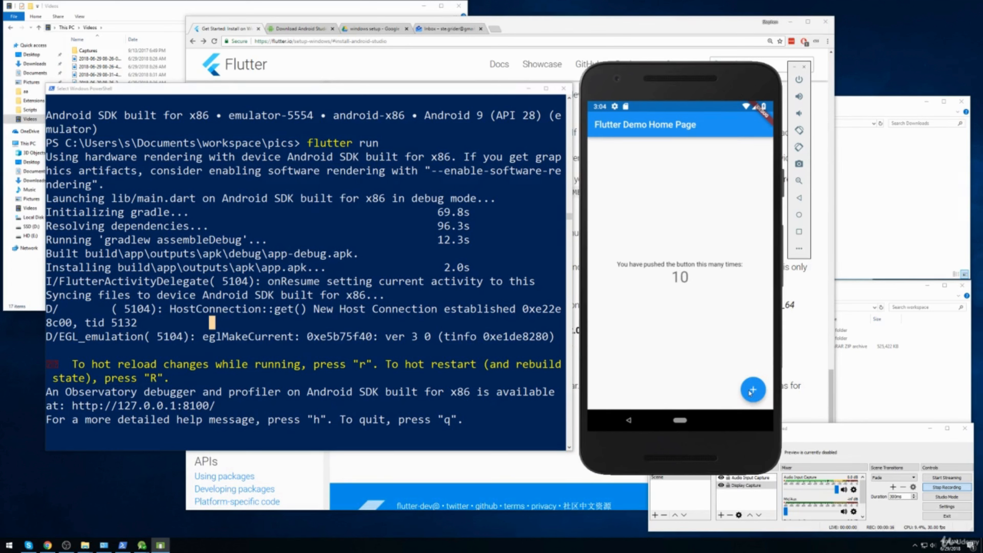